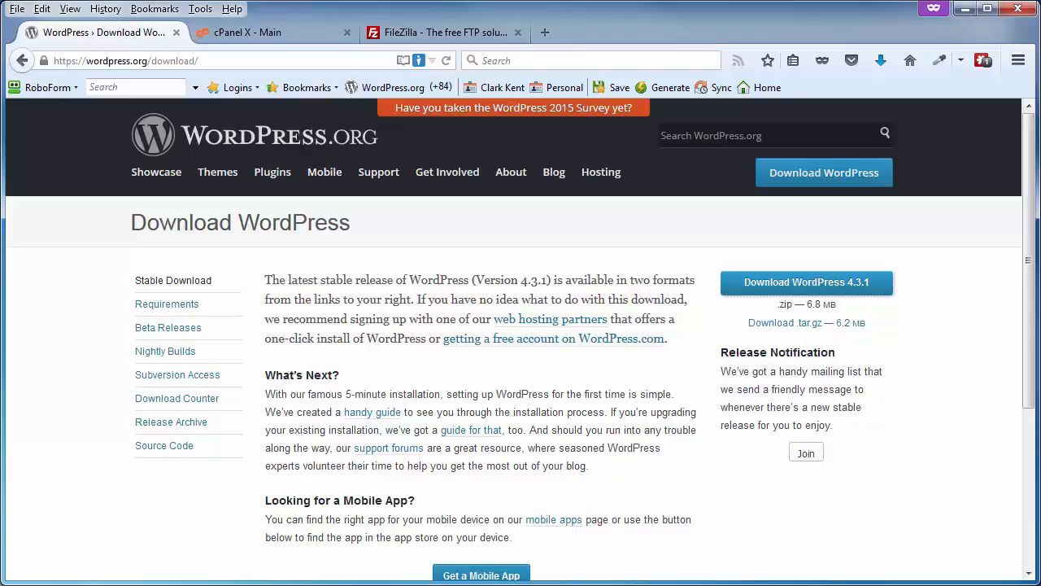
Download the WordPress 4.3.1 zip from WordPress.org and save it in the Working folder as wordpress-4.3.1.
left_click(438, 31)
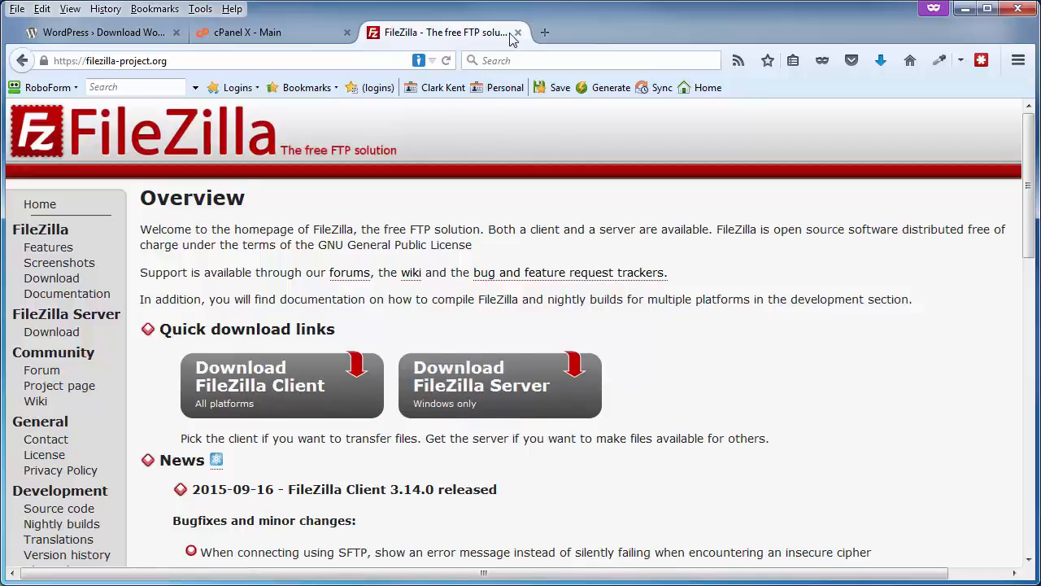
left_click(105, 34)
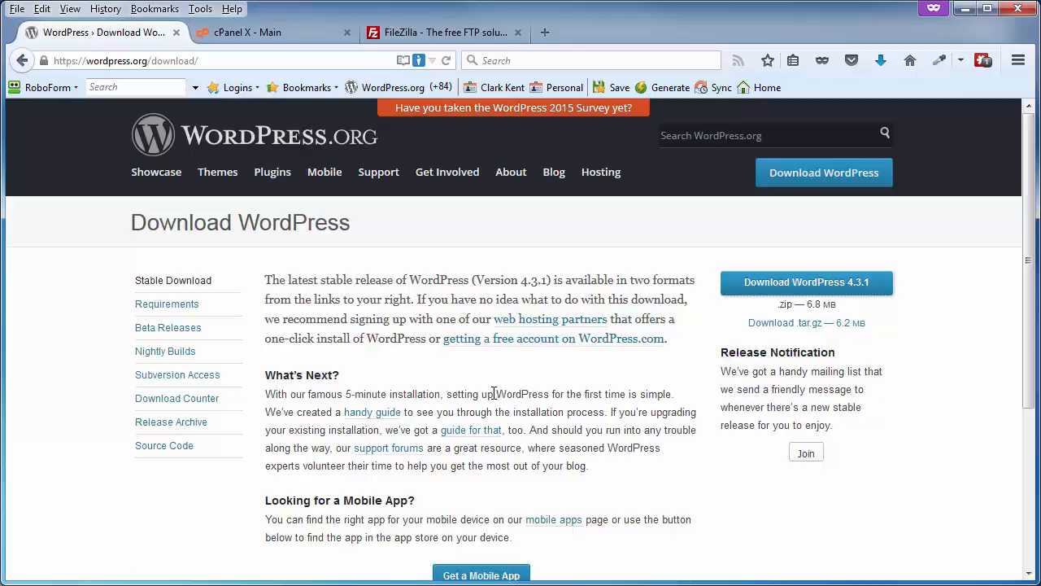
left_click(756, 285)
left_click(811, 493)
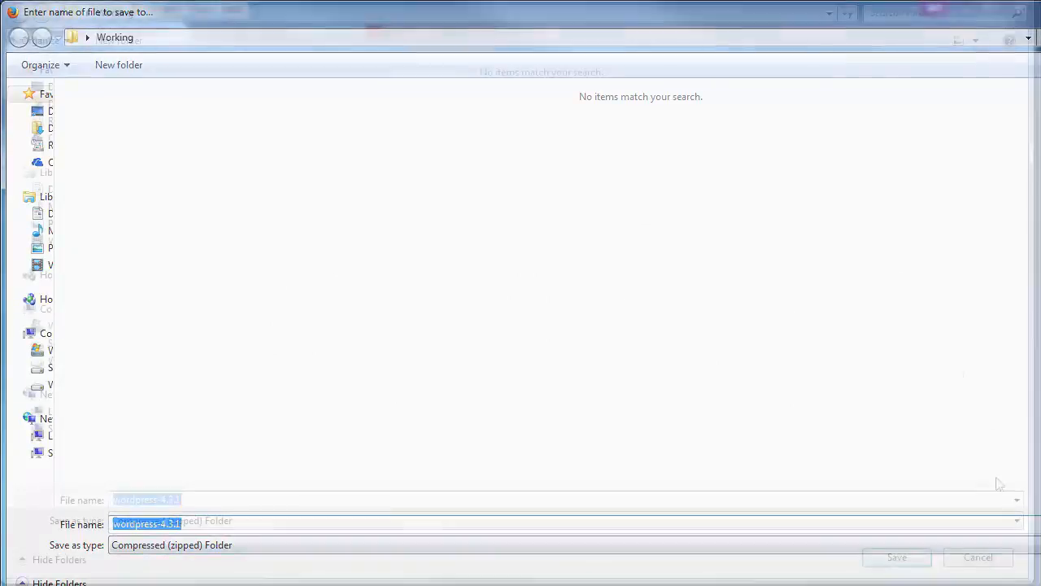
left_click(894, 559)
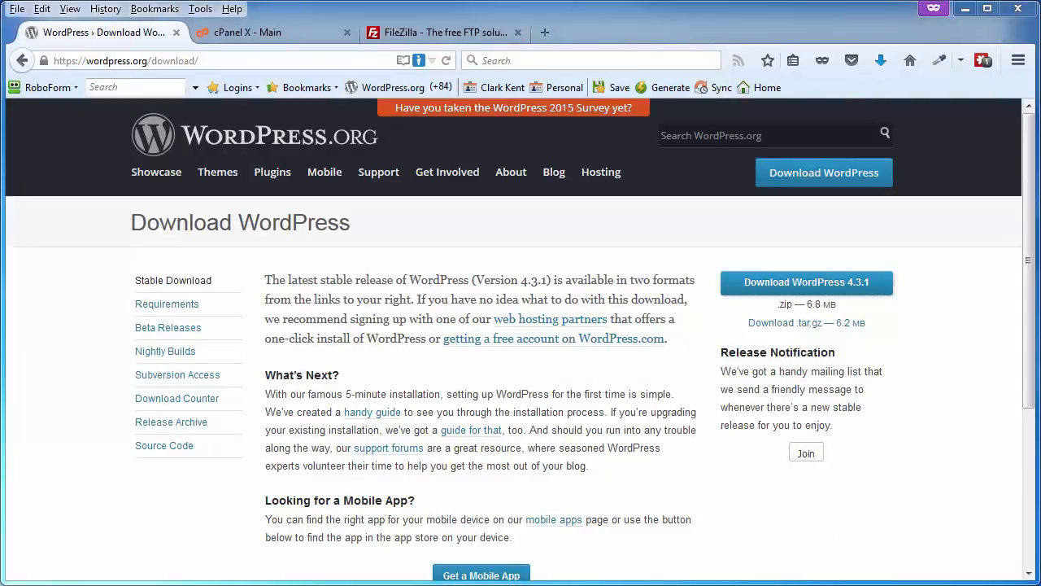
Check the install steps notes and extract the wordpress-4.3.1 archive directly into the Working folder with 7-Zip.
left_click_drag(1040, 16, 203, 10)
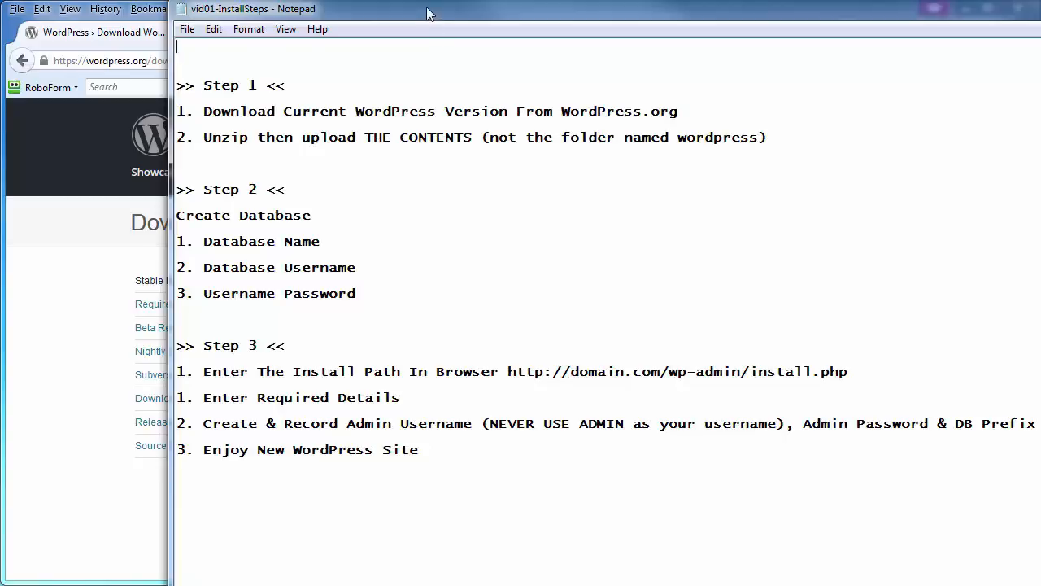
left_click_drag(426, 9, 1040, 20)
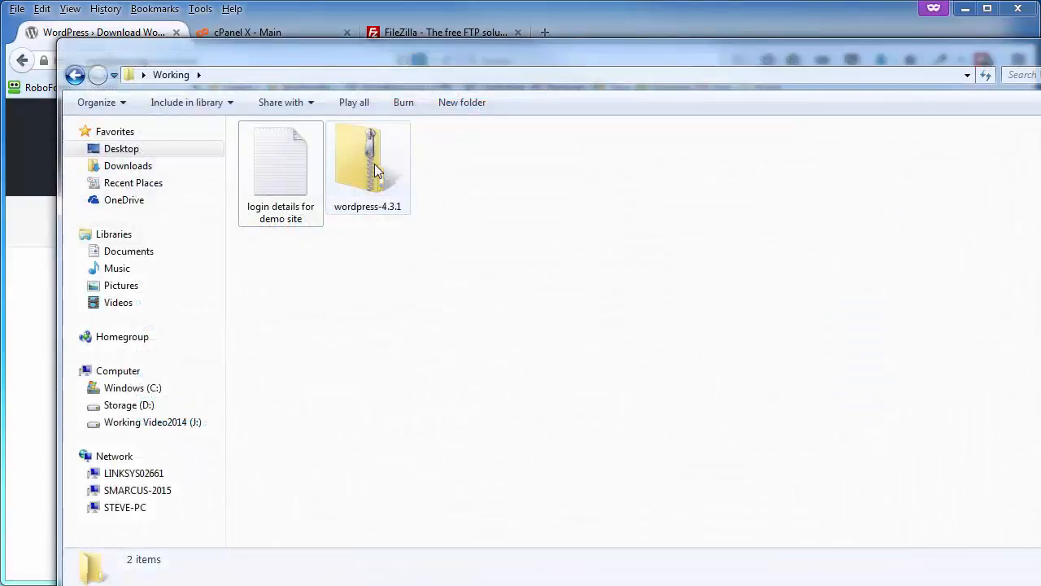
right_click(374, 169)
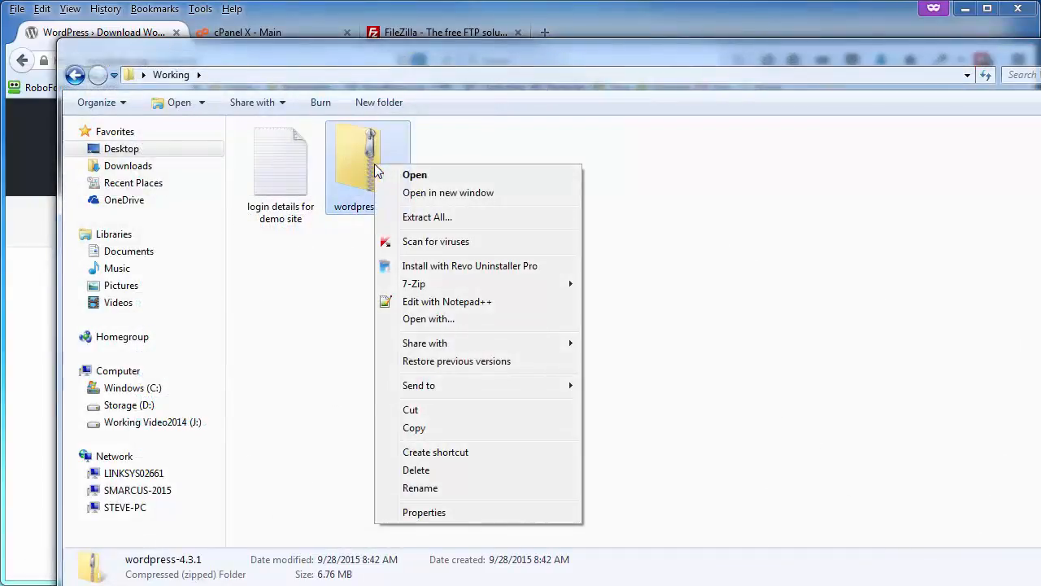
mouse_move(411, 283)
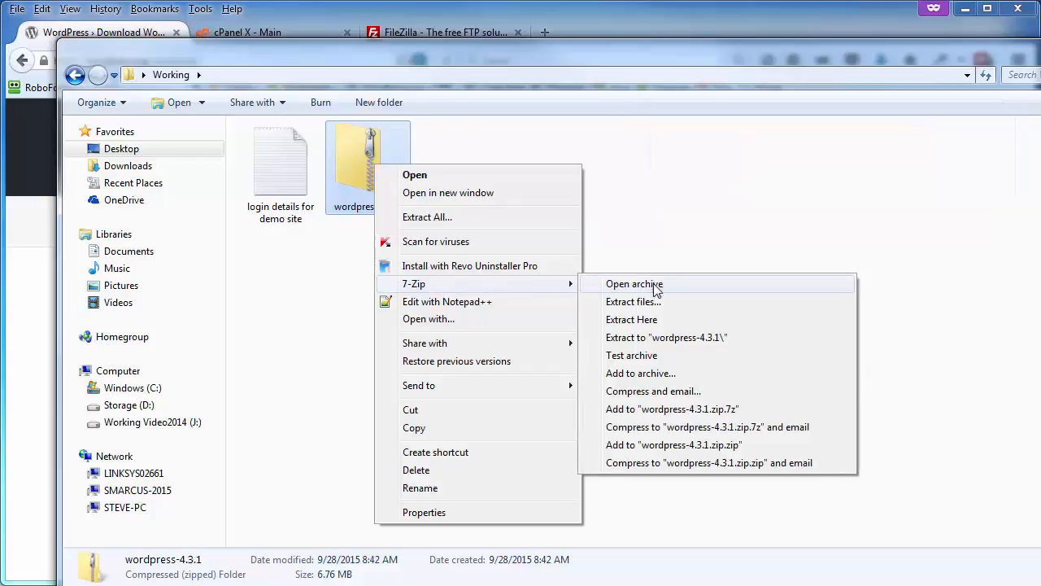
left_click(643, 319)
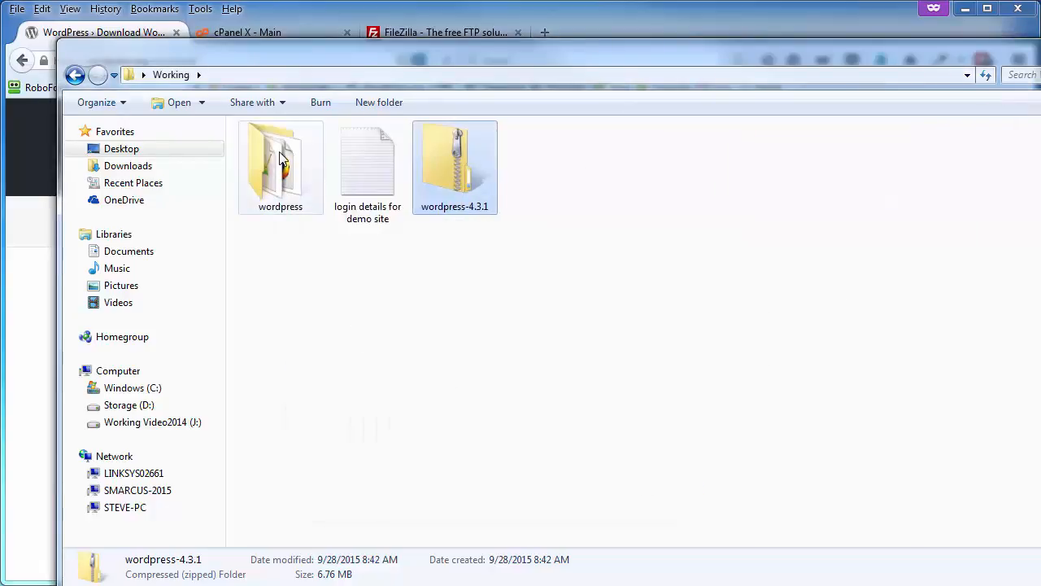
Scan the extracted wordpress folder for viruses and close the scan report.
right_click(279, 157)
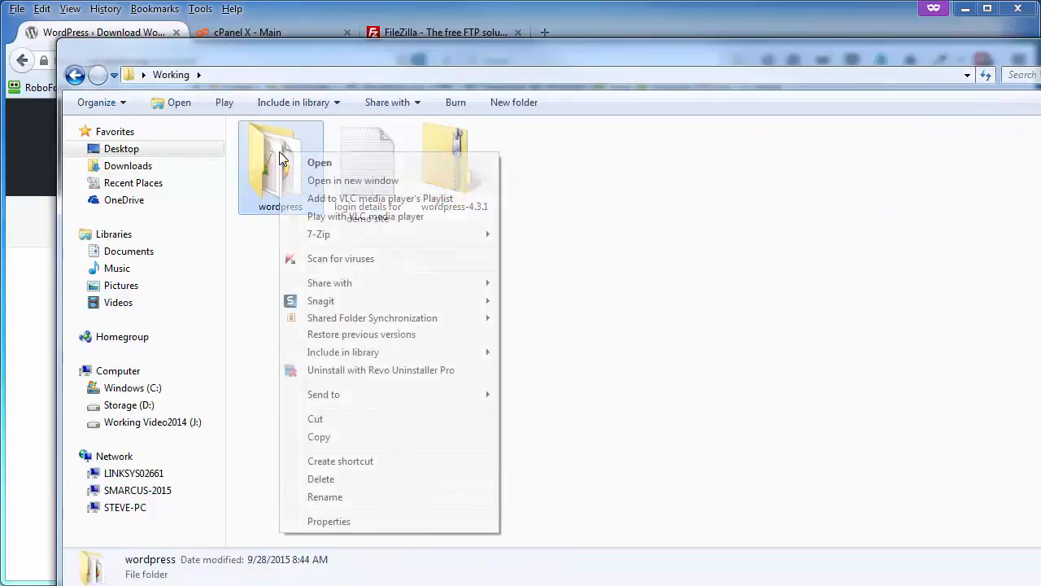
left_click(320, 259)
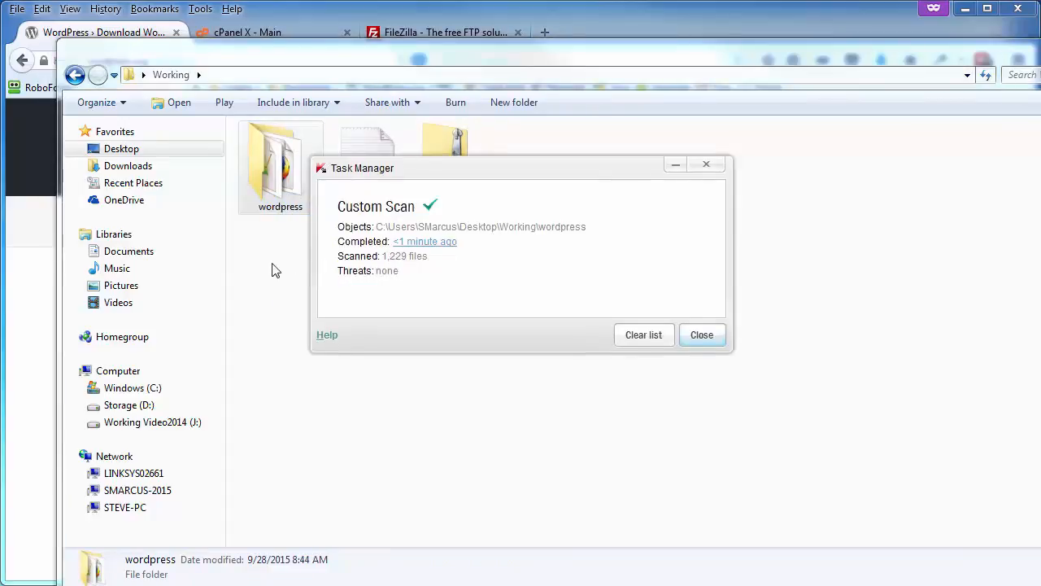
left_click(701, 333)
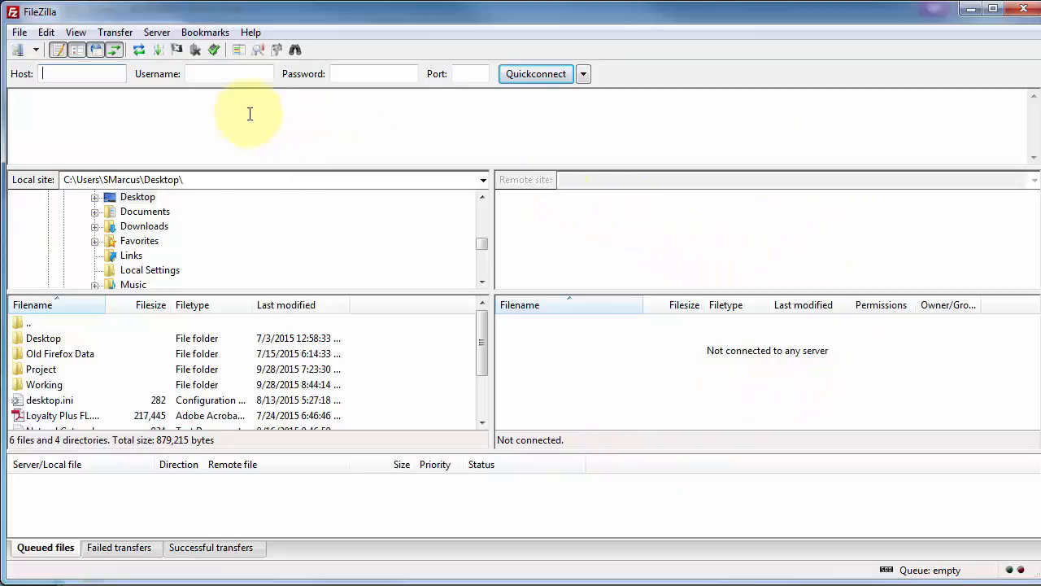
In FileZilla, set the Demo-abdf5 site to port 22, SFTP protocol and Normal logon type, and connect to it.
left_click(19, 36)
left_click(53, 53)
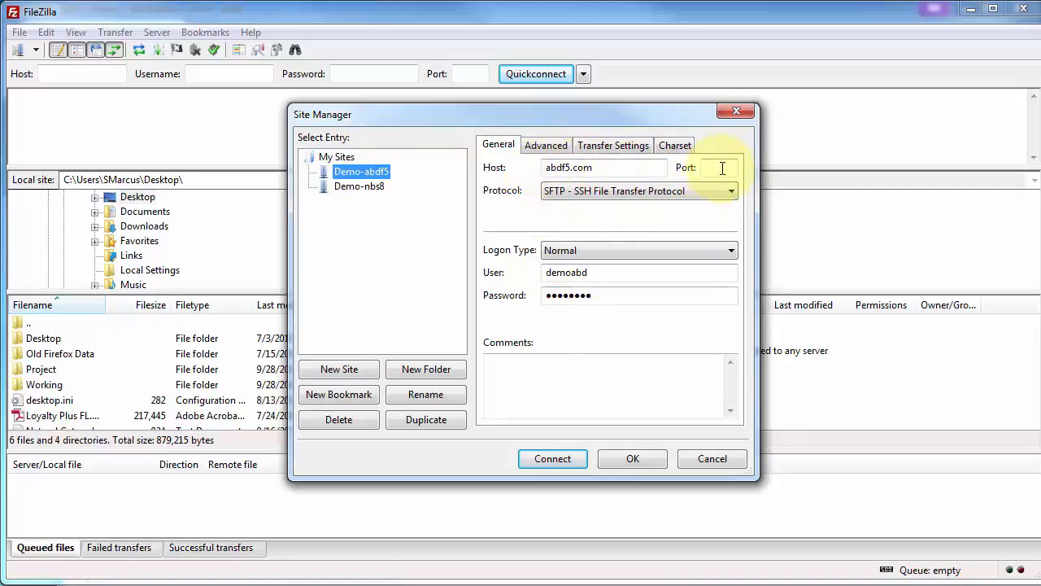
left_click(560, 194)
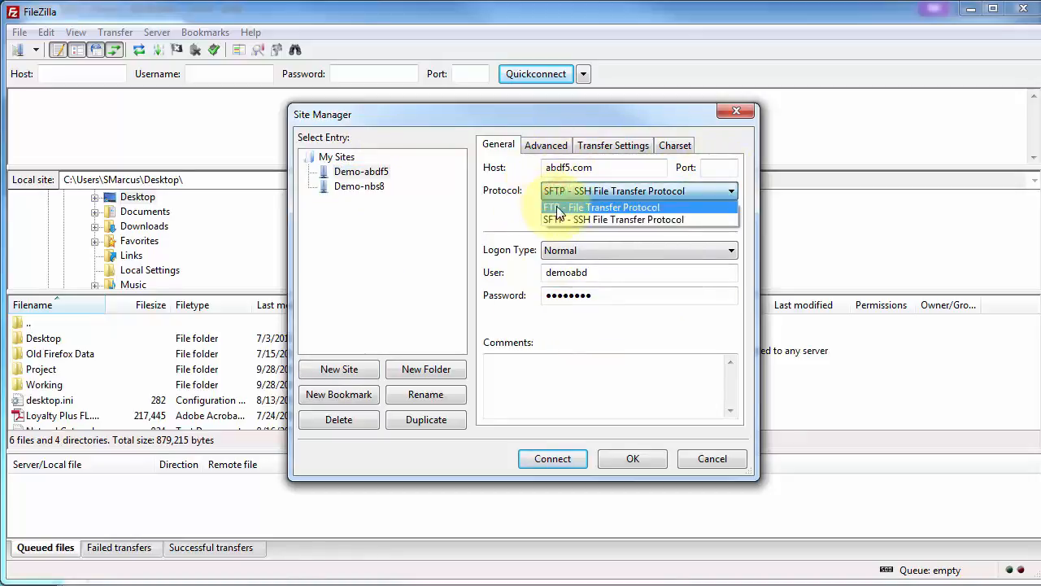
left_click(558, 221)
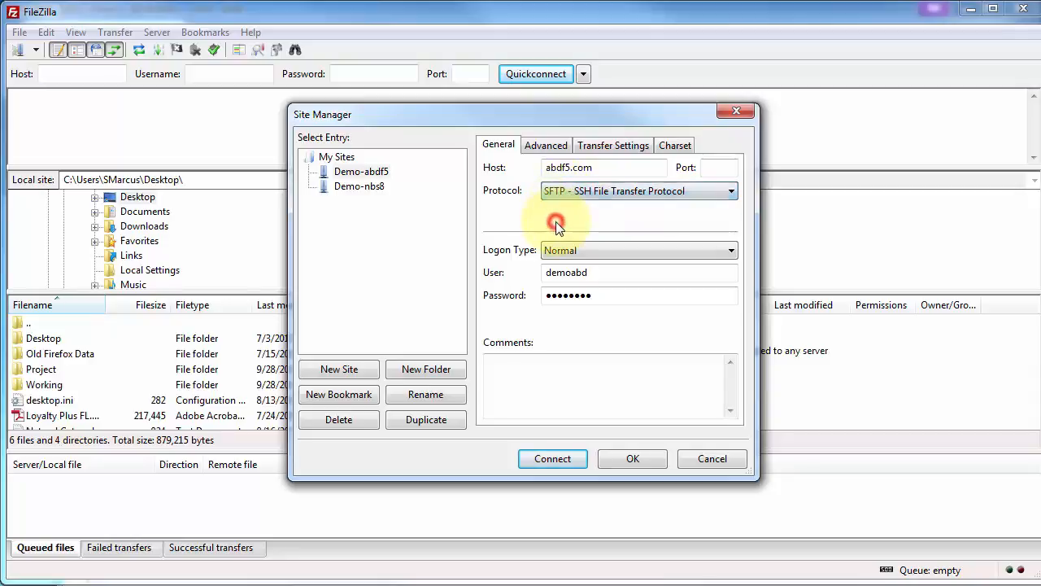
left_click(560, 252)
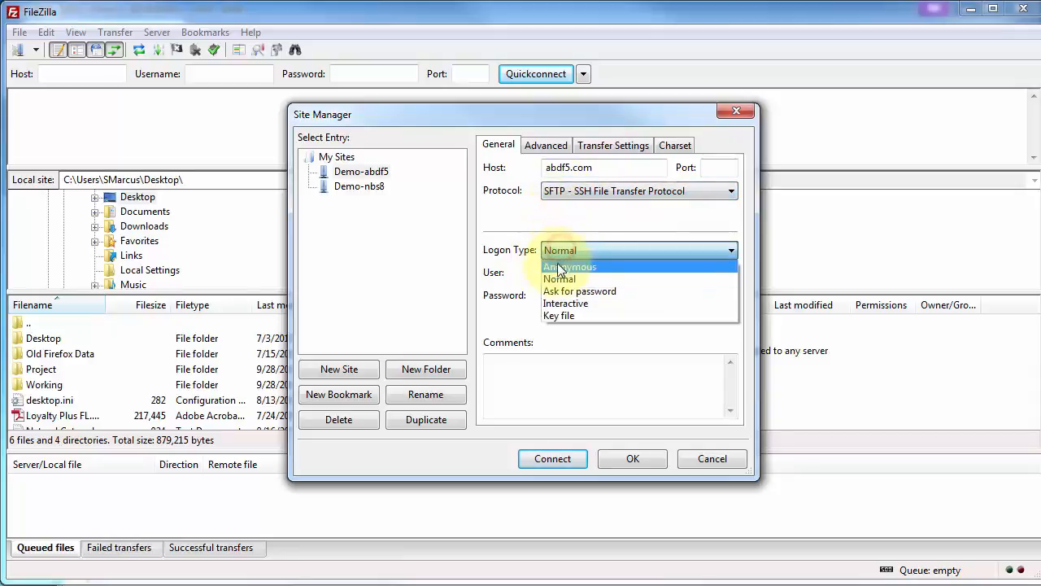
left_click(557, 279)
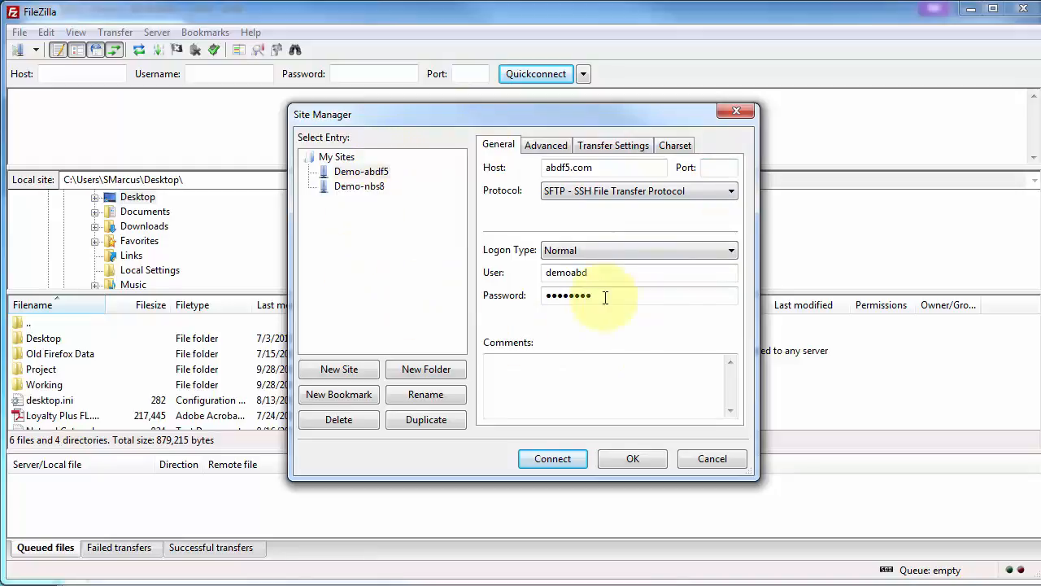
left_click(721, 166)
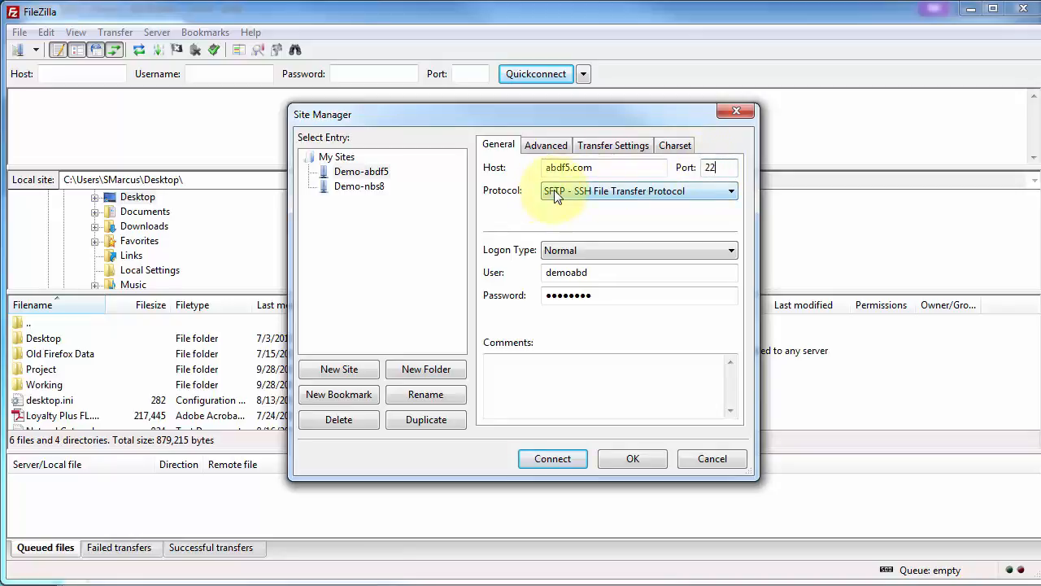
left_click(551, 460)
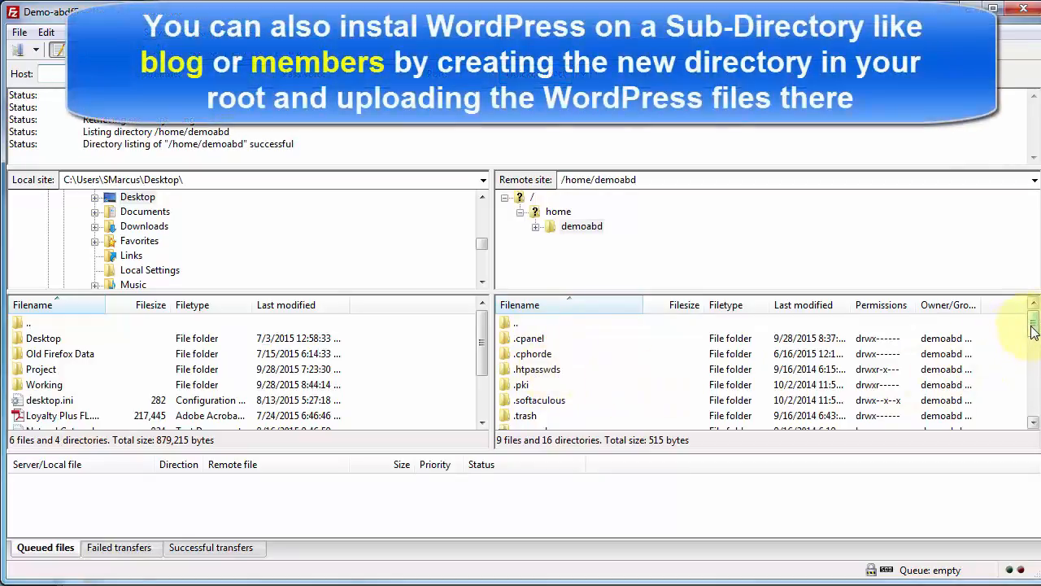
Open the public_html folder on the remote server.
left_click_drag(1033, 329, 1032, 367)
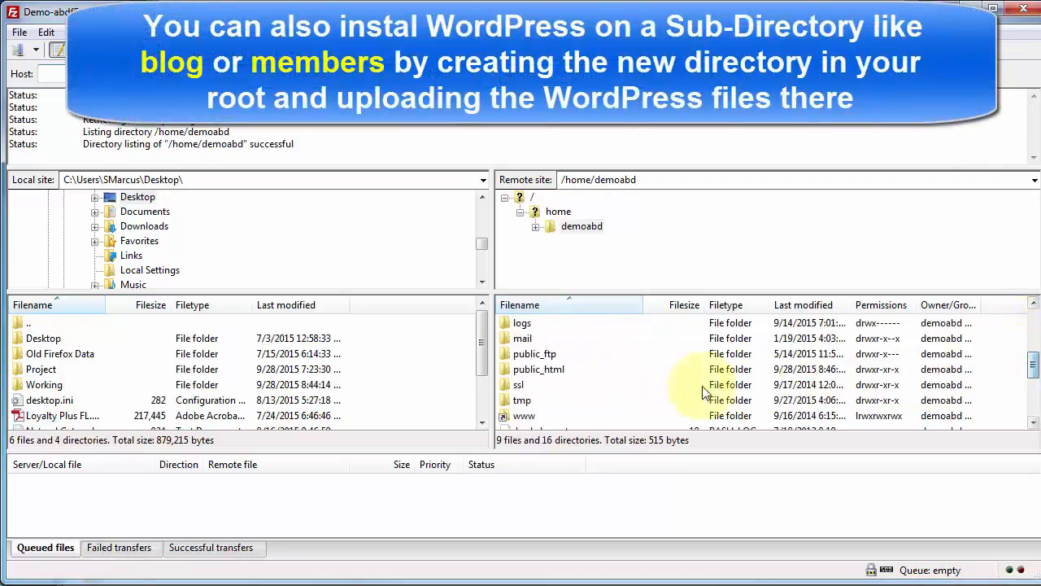
double_click(527, 370)
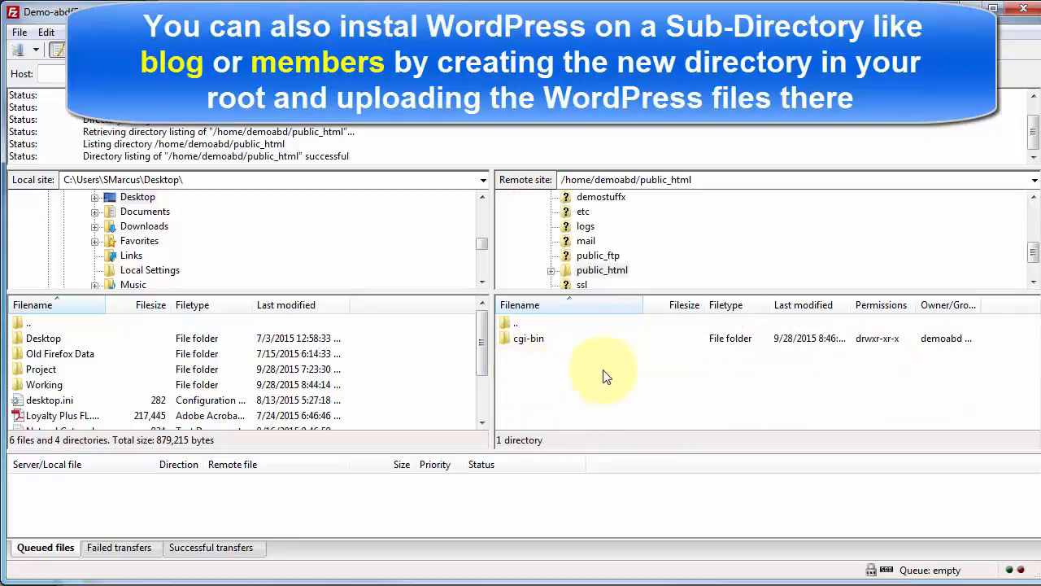
right_click(616, 350)
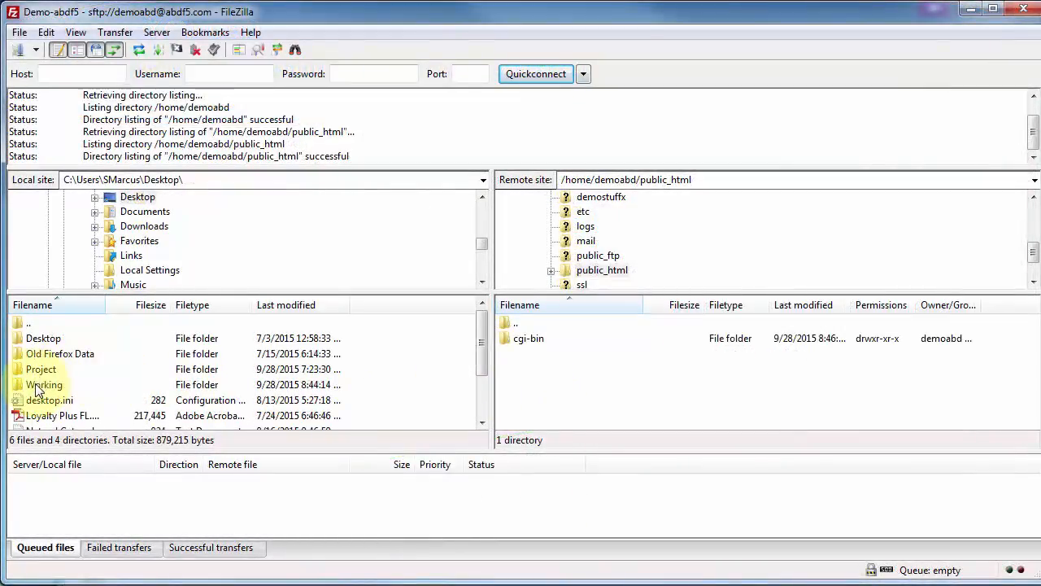
Upload all contents of the local Working\wordpress folder, from wp-admin through xmlrpc.php, into the remote public_html folder.
double_click(37, 386)
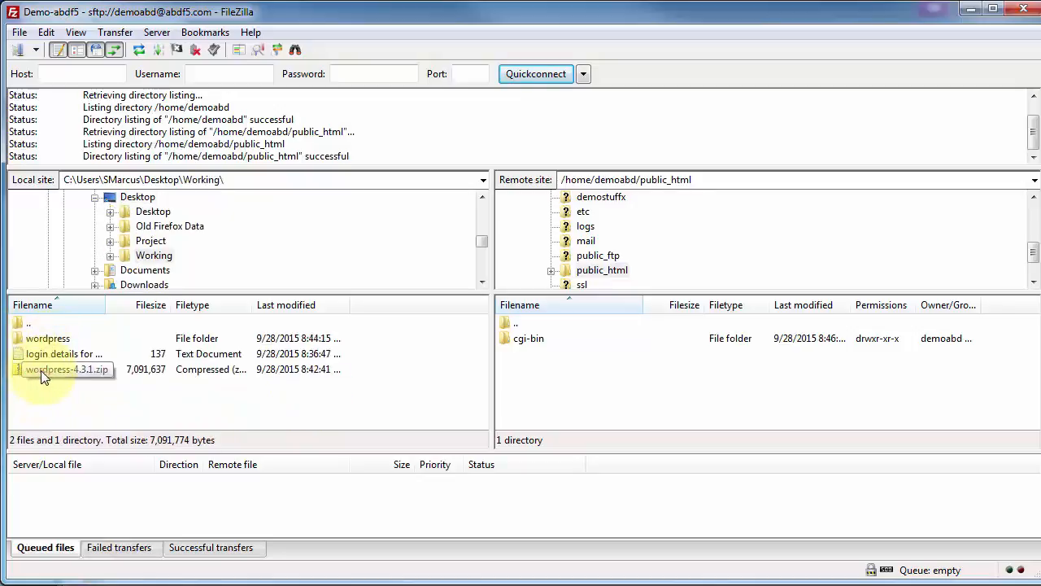
double_click(41, 339)
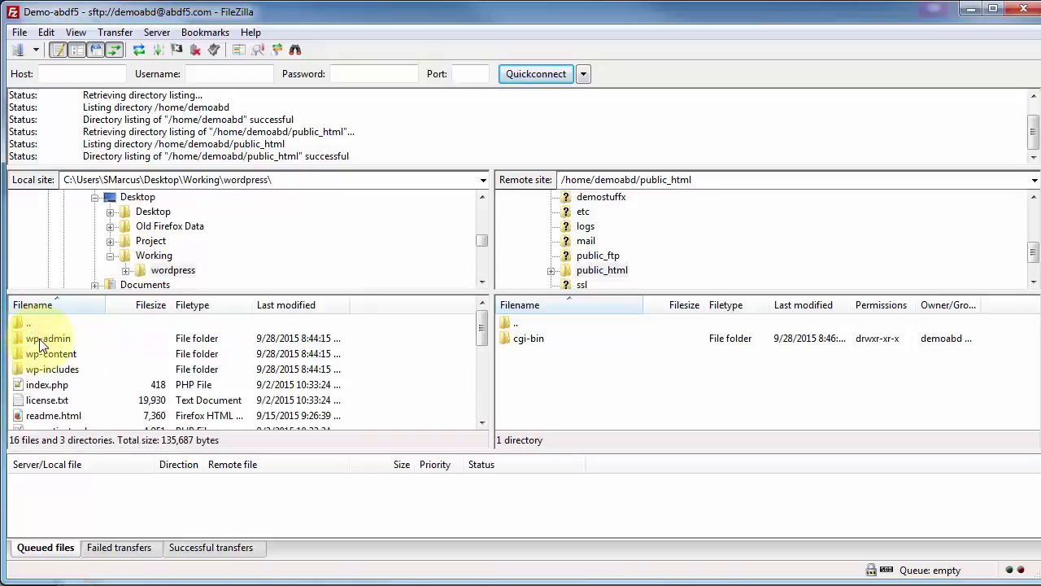
left_click(39, 340)
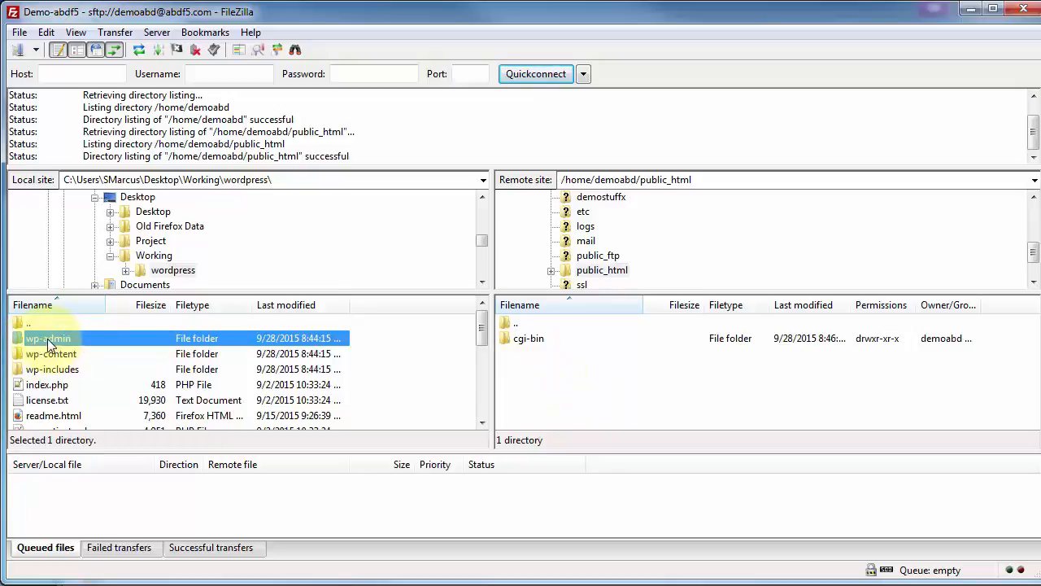
scroll(50, 419, "down", 5)
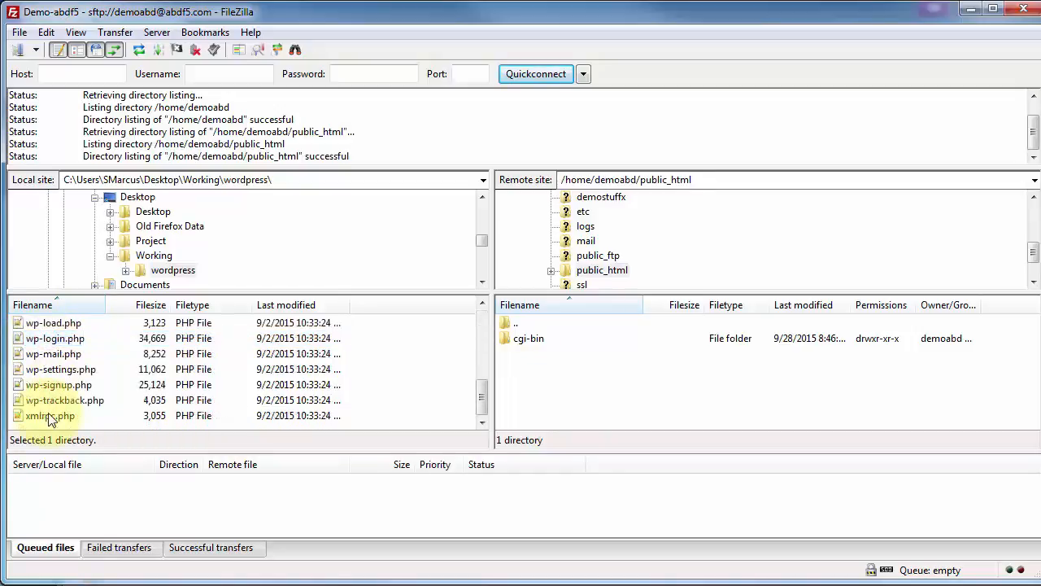
left_click(49, 416, "shift")
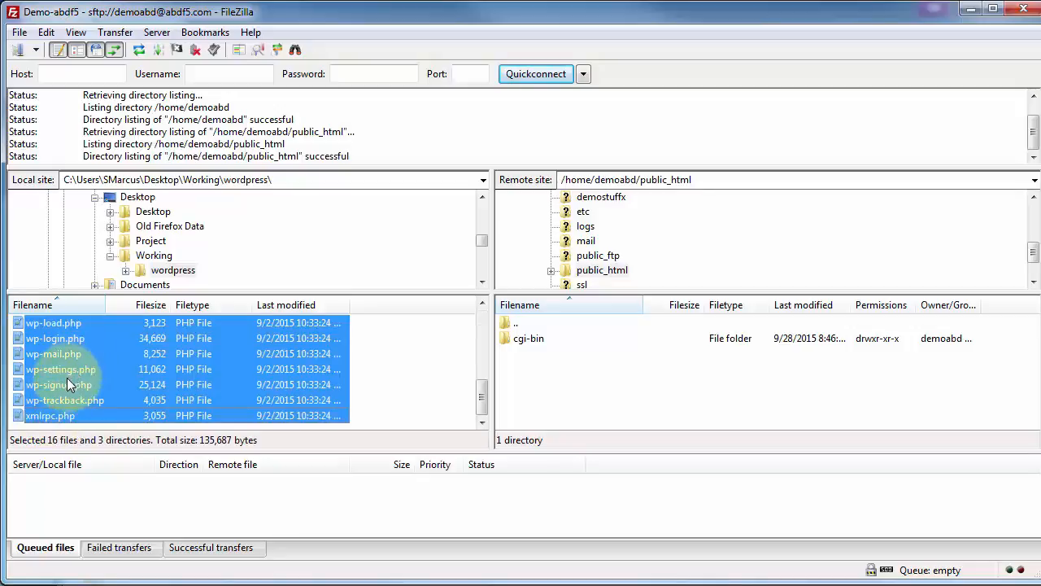
left_click_drag(49, 356, 594, 376)
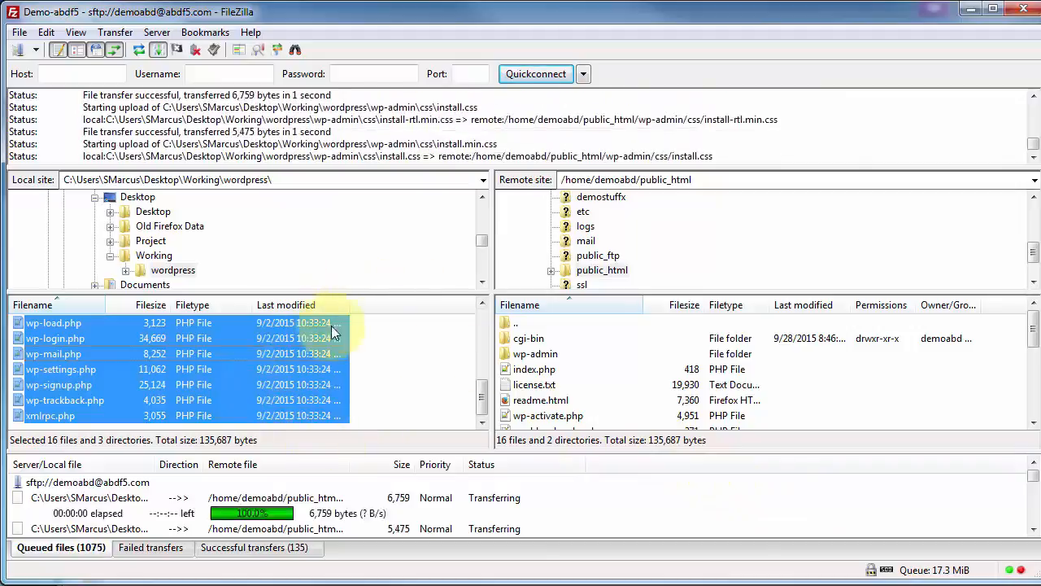
Switch to cPanel in the browser, open MySQL Databases and look over the forms for a new database and a new user.
left_click(969, 9)
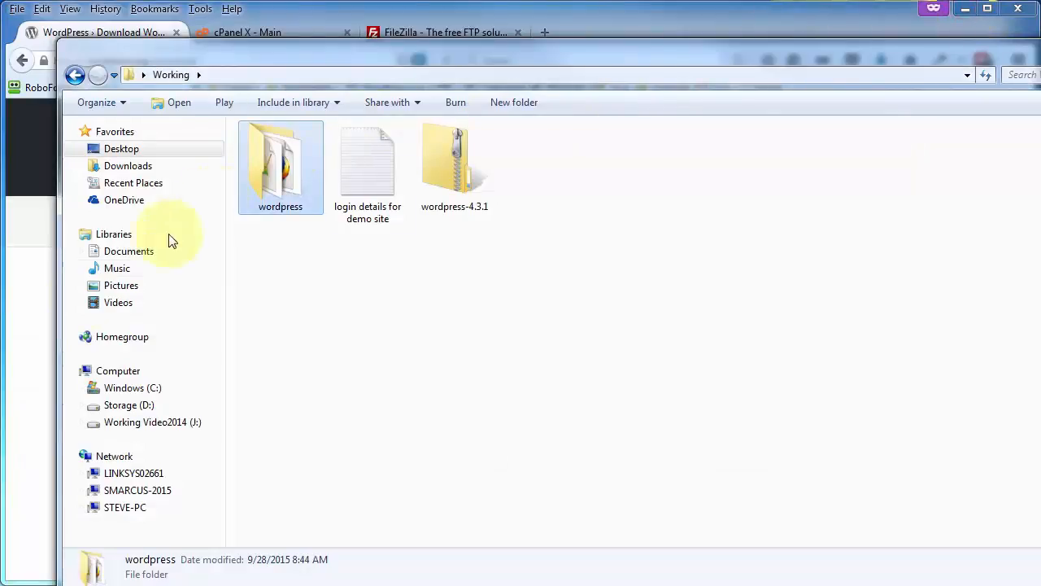
left_click(8, 360)
left_click(247, 33)
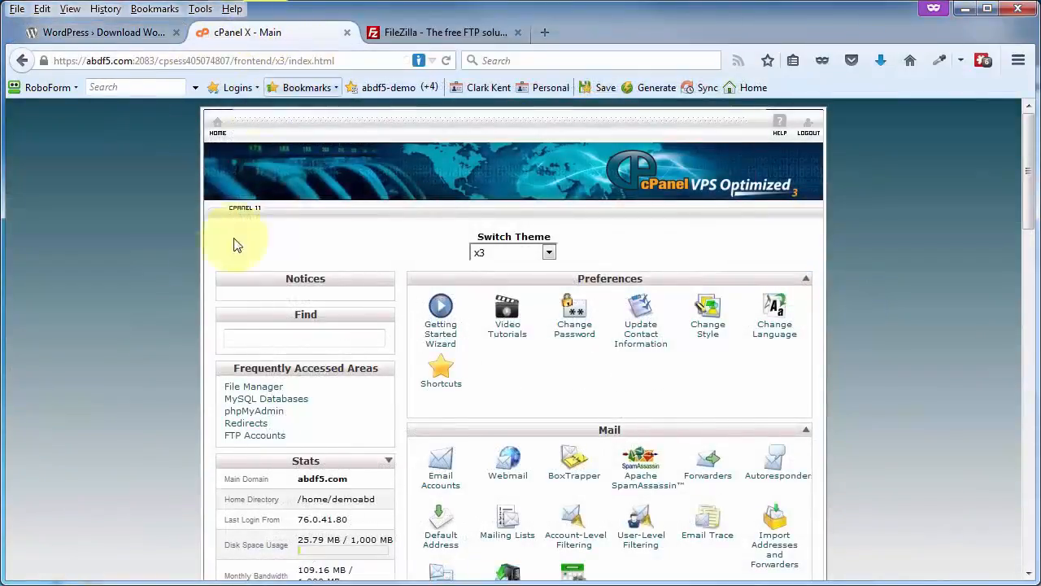
scroll(147, 329, "down", 8)
scroll(146, 330, "down", 4)
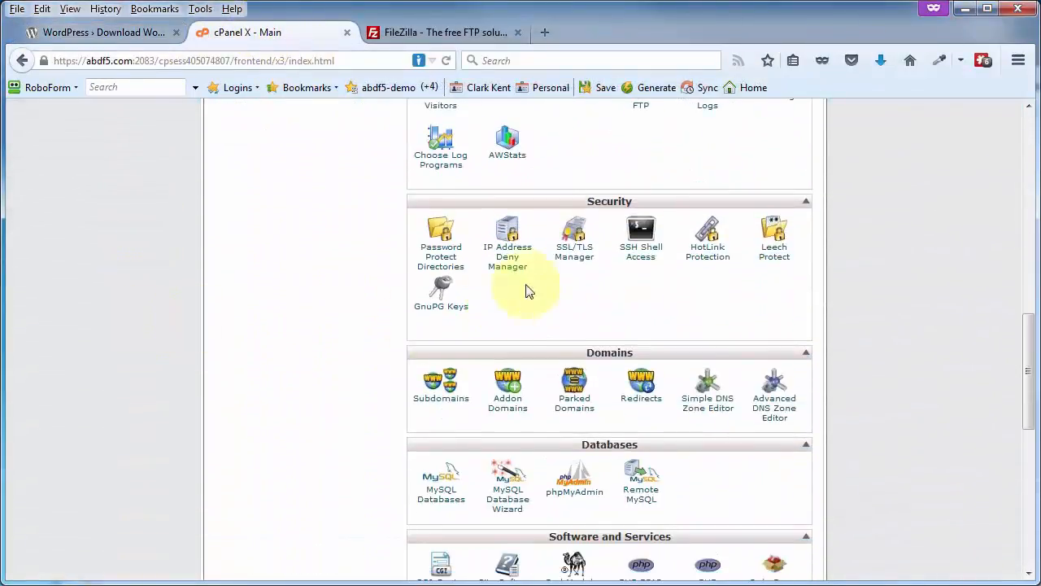
left_click(439, 502)
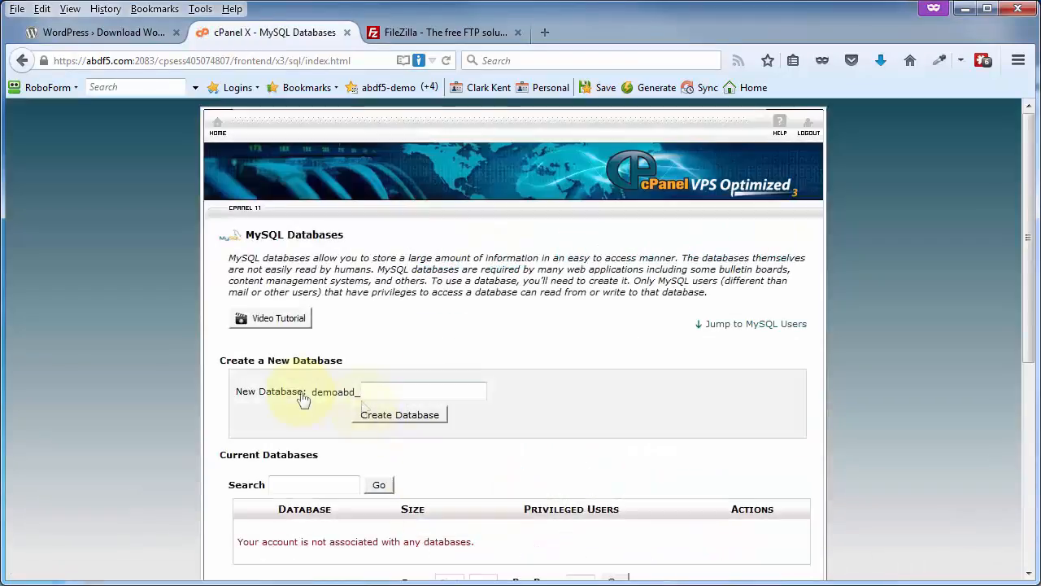
scroll(301, 397, "down", 4)
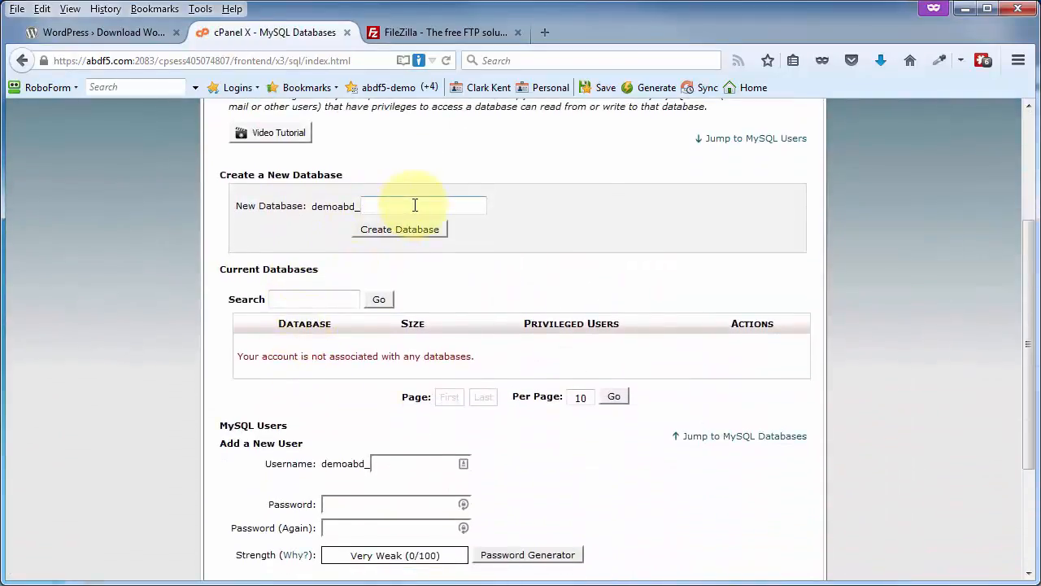
scroll(276, 329, "down", 4)
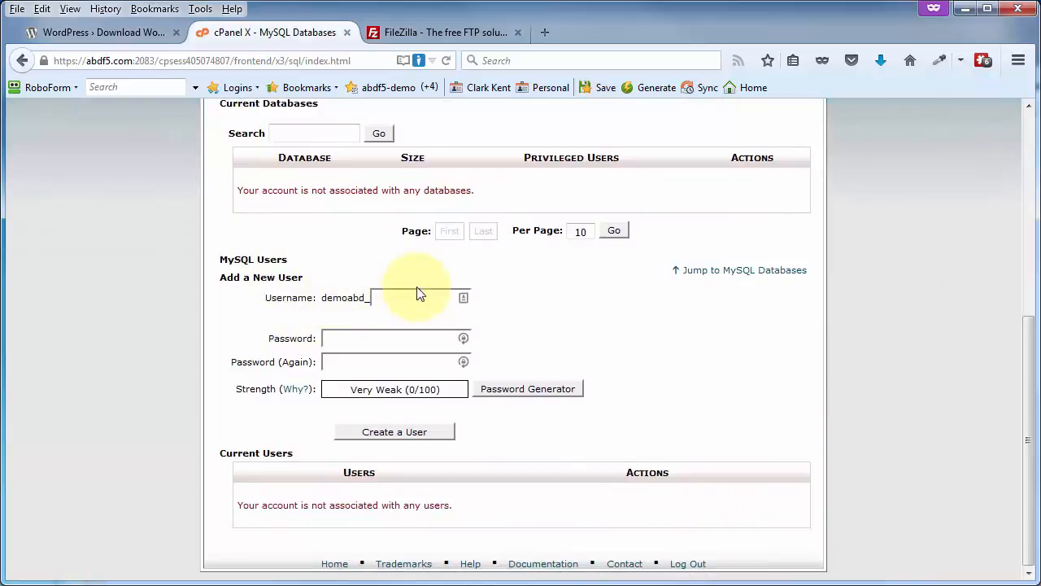
left_click(324, 340)
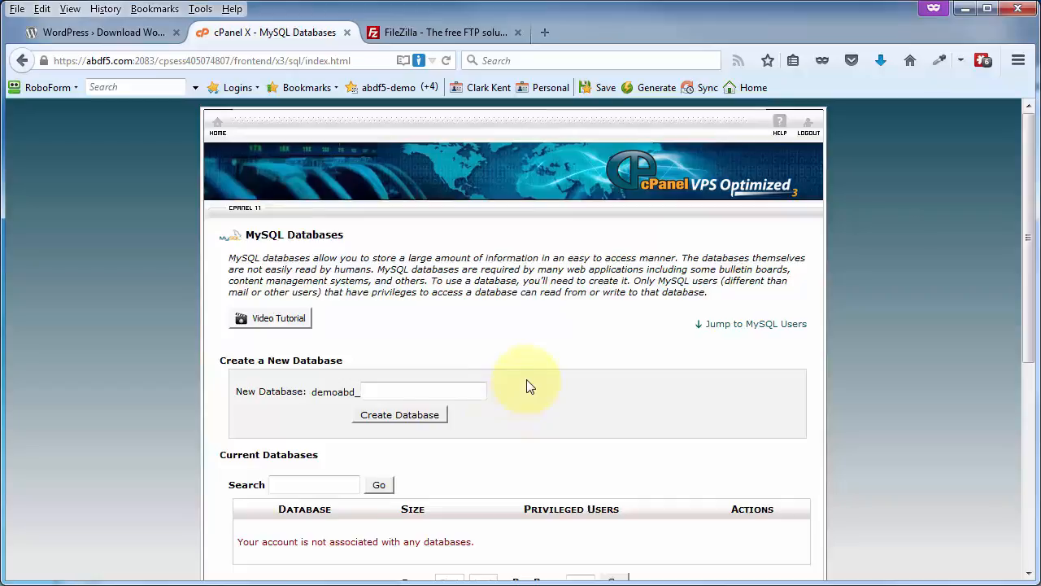
Create the MySQL database demowp45 and record its full name, demoabd_demowp45, as the database name in the Notepad login details.
type("demowp45")
left_click(379, 419)
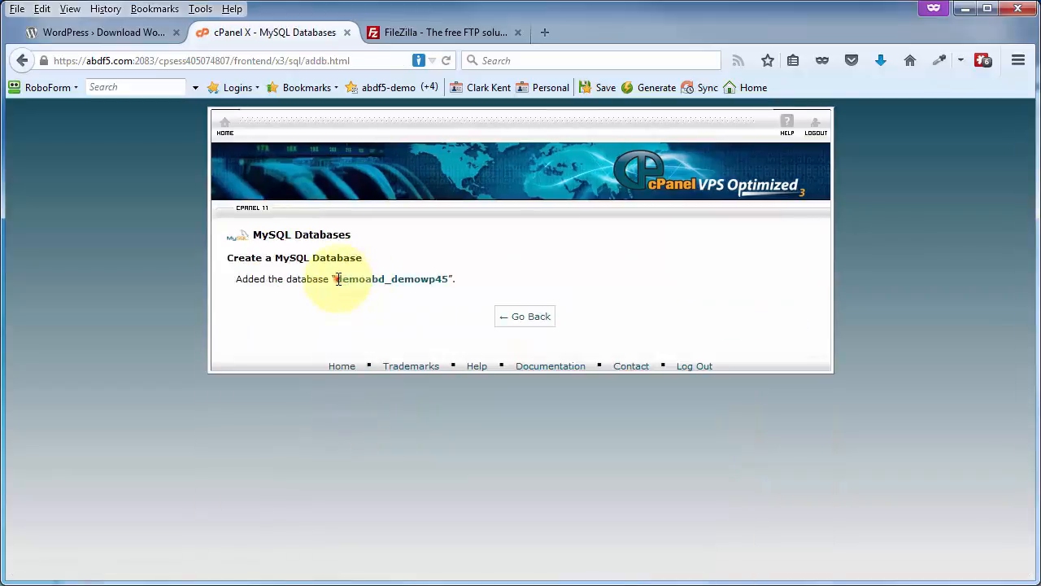
left_click_drag(339, 279, 440, 281)
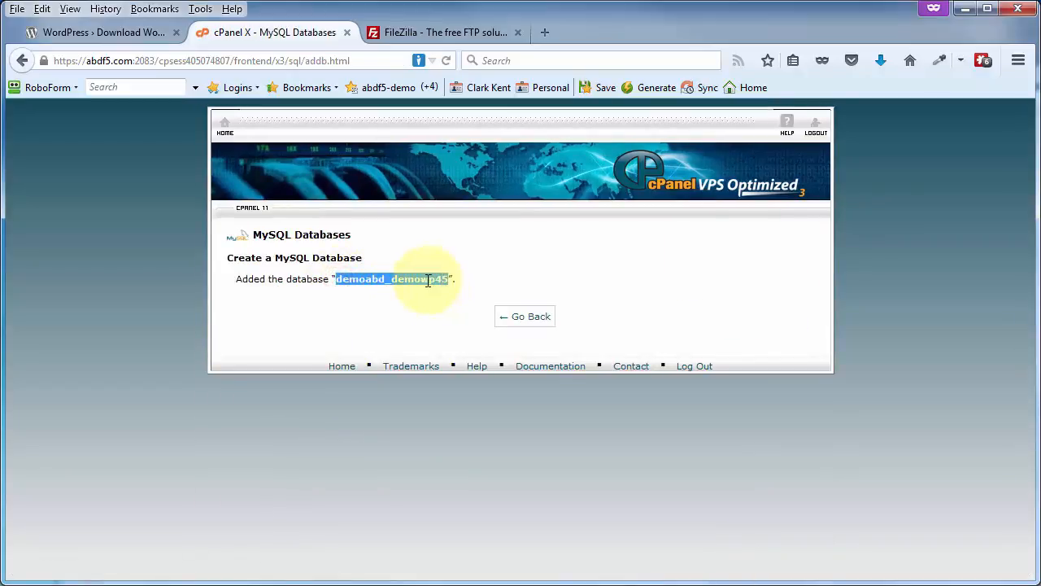
right_click(427, 279)
left_click(467, 295)
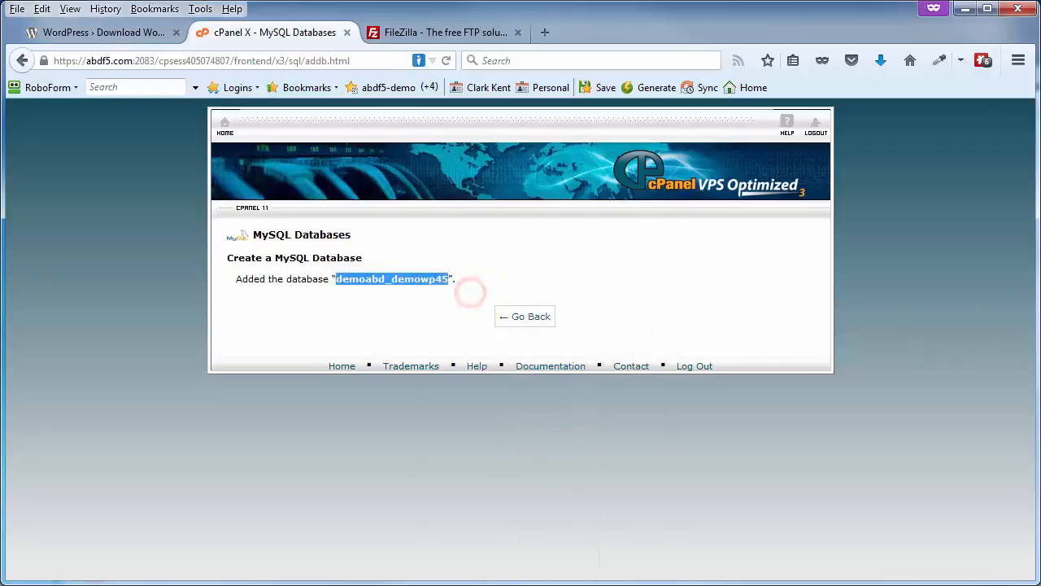
left_click_drag(1040, 106, 627, 64)
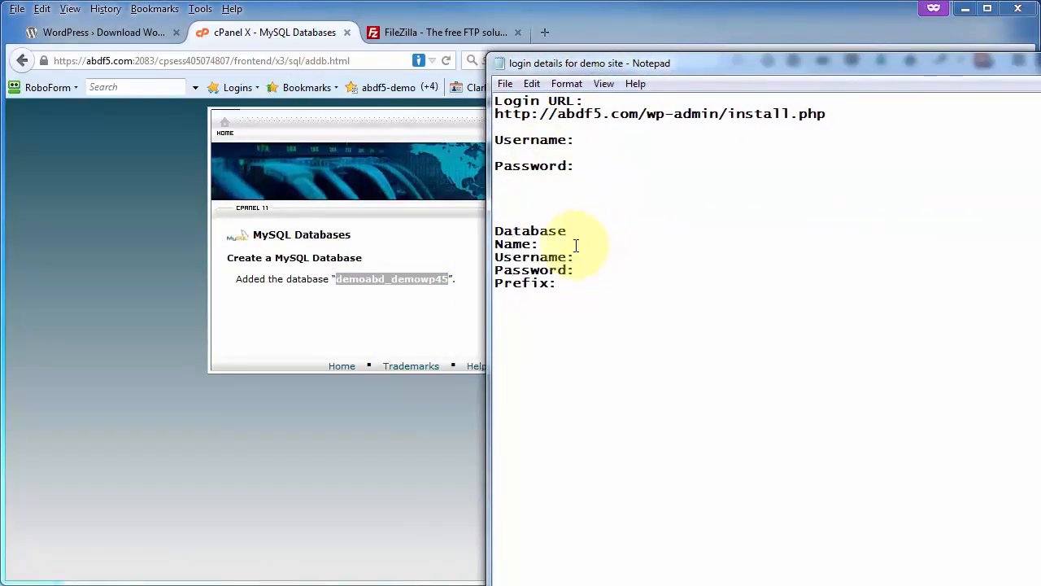
key("ctrl+v")
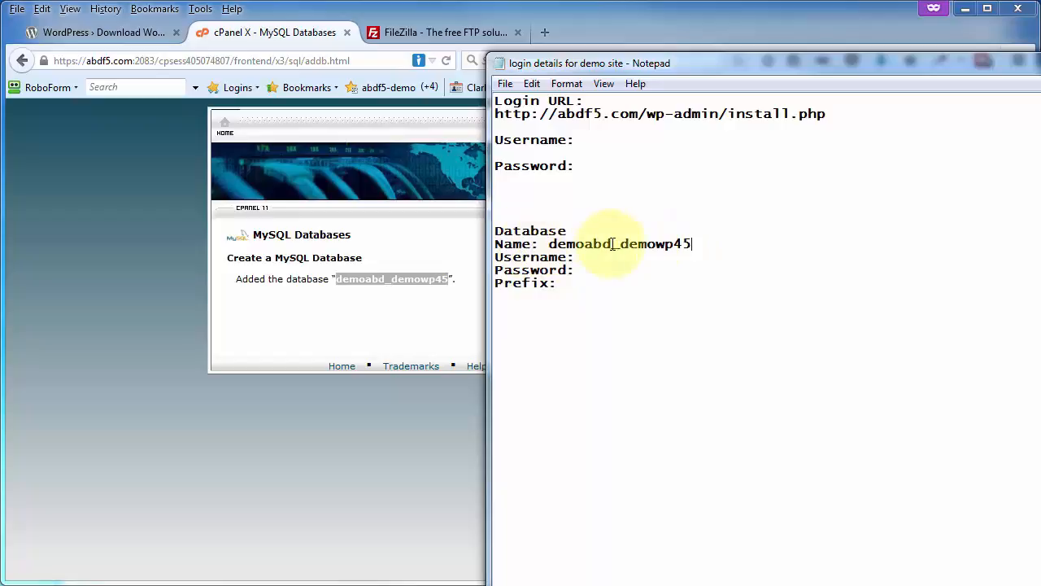
left_click_drag(614, 66, 1040, 66)
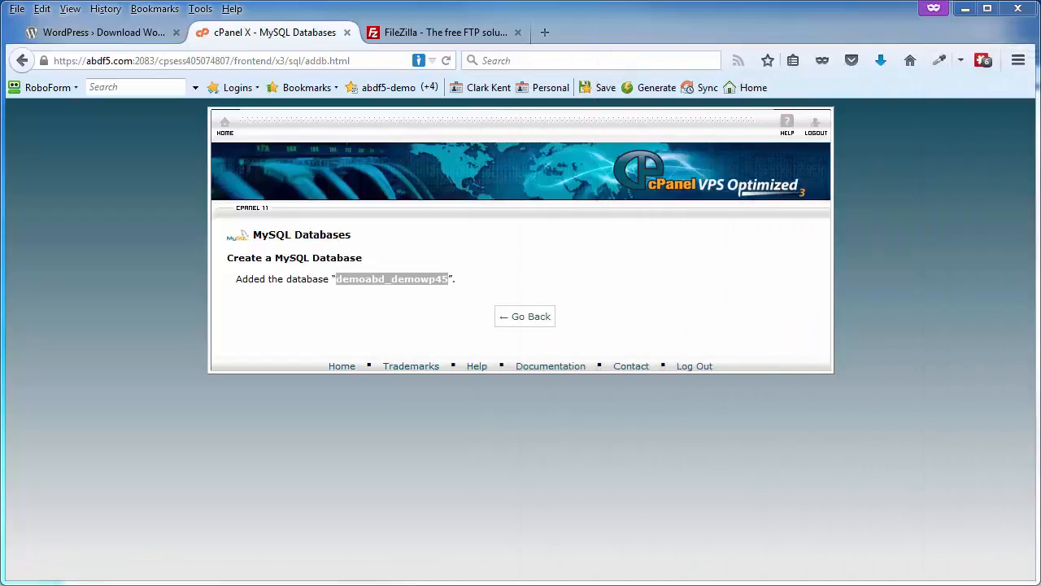
Return to the MySQL Databases page and create the user demowp45 with a generated password, copying that password.
left_click(527, 316)
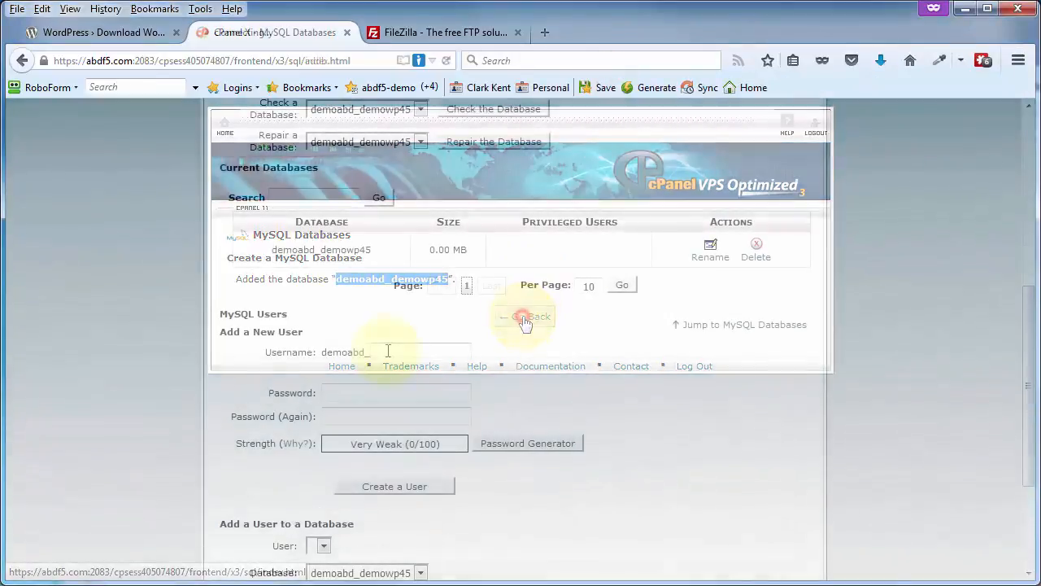
left_click(386, 351)
type("owp45")
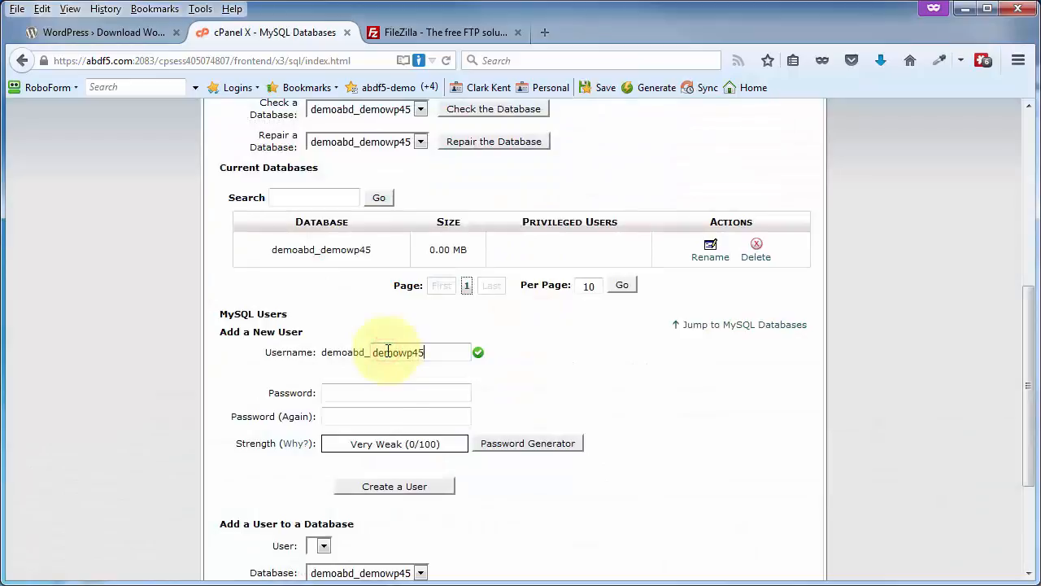
left_click(510, 443)
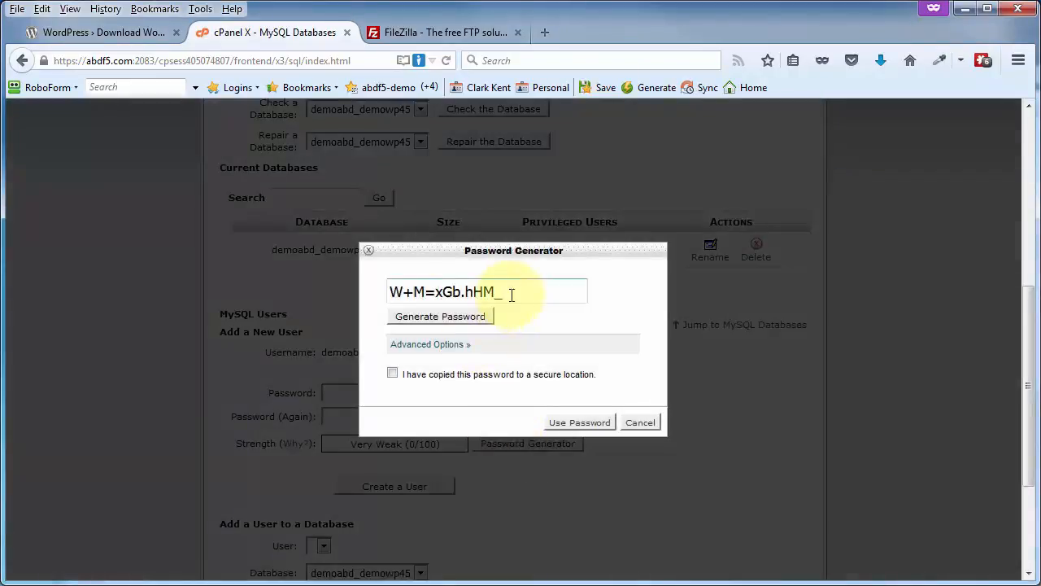
left_click_drag(509, 293, 372, 289)
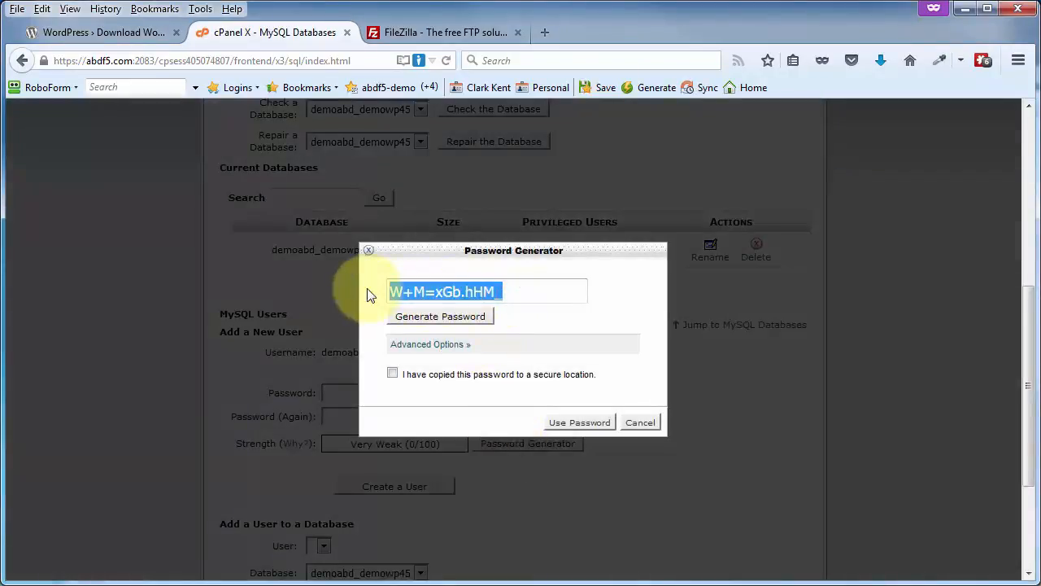
left_click(392, 373)
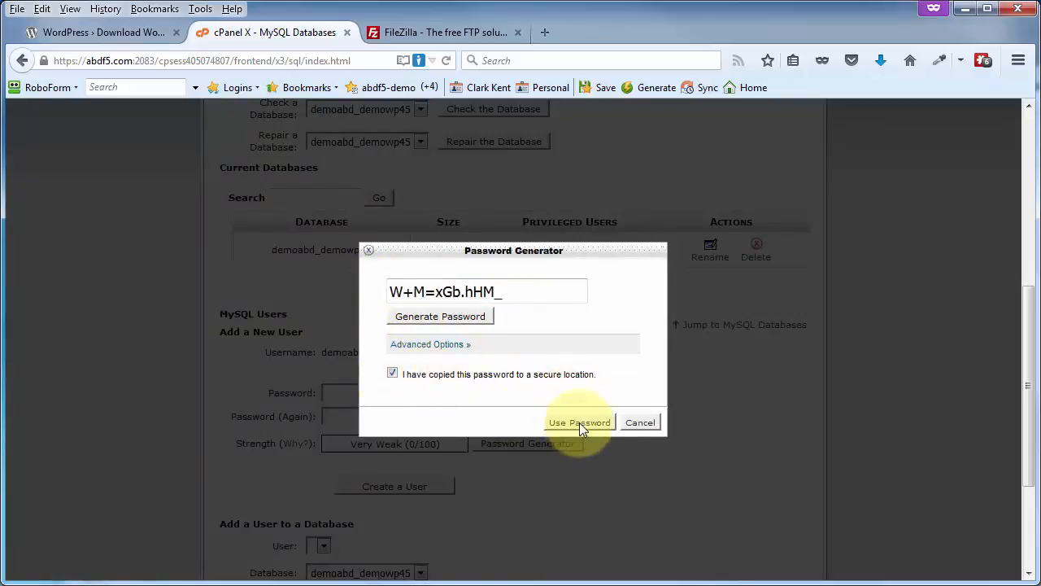
left_click(579, 423)
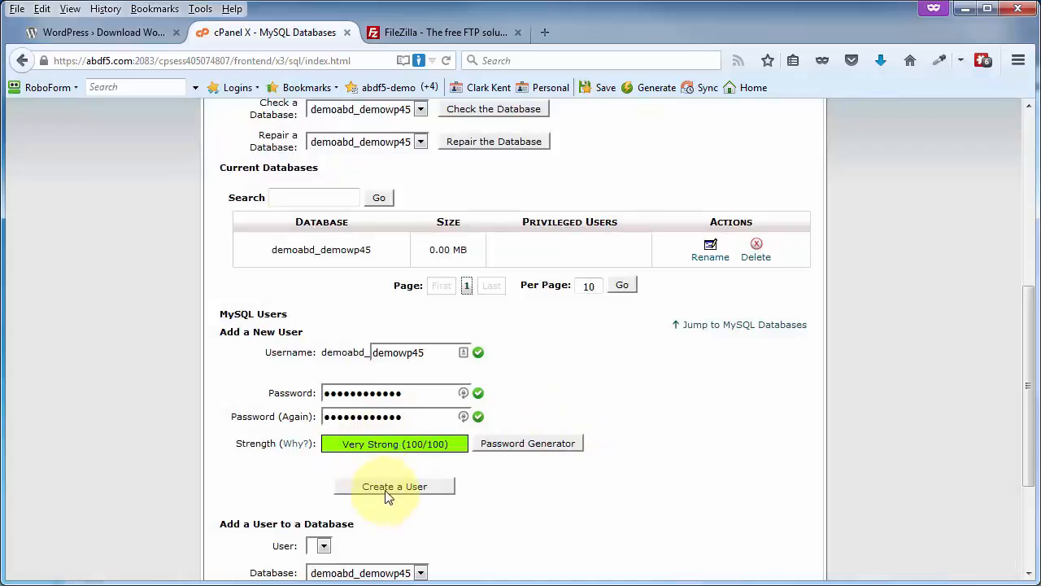
left_click(384, 493)
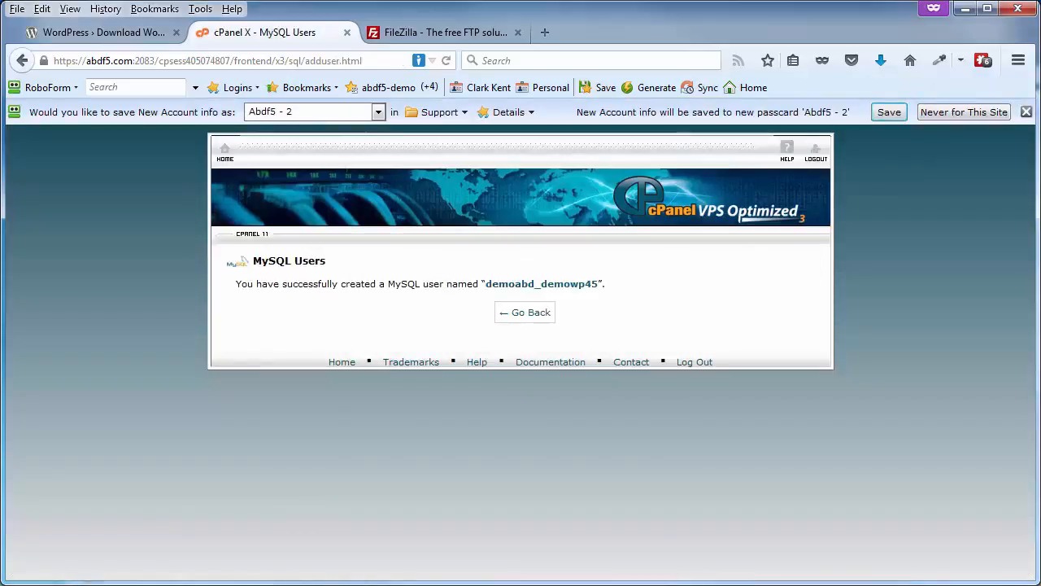
Paste the generated database password into the Database section's Password line of the Notepad login details.
left_click_drag(1040, 33, 494, 32)
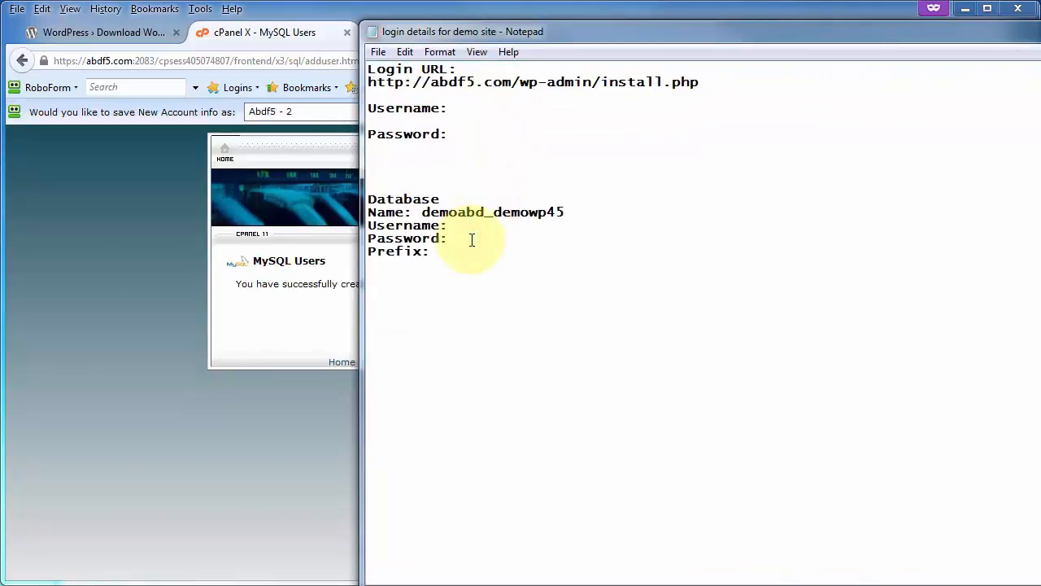
key("ctrl+v")
left_click_drag(578, 32, 1040, 16)
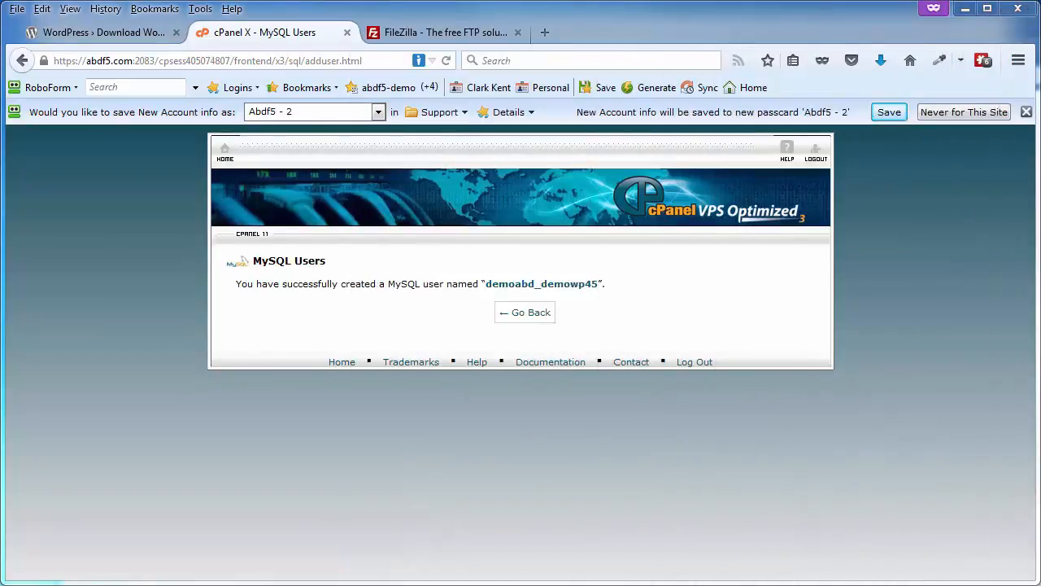
Return to the MySQL Databases page and add user demoabd_demowp45 to the database demoabd_demowp45.
left_click(528, 317)
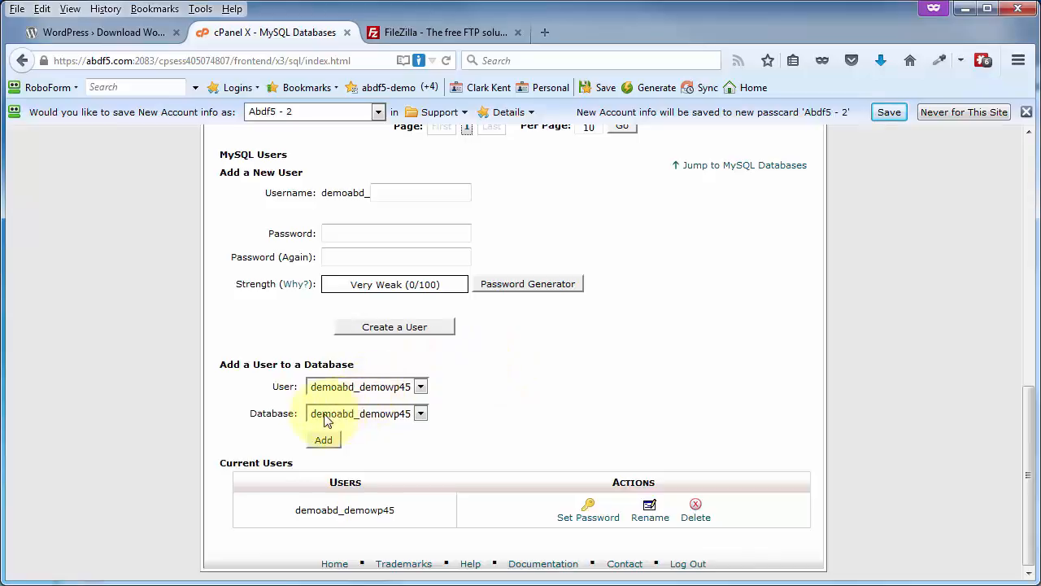
left_click(421, 388)
left_click(420, 389)
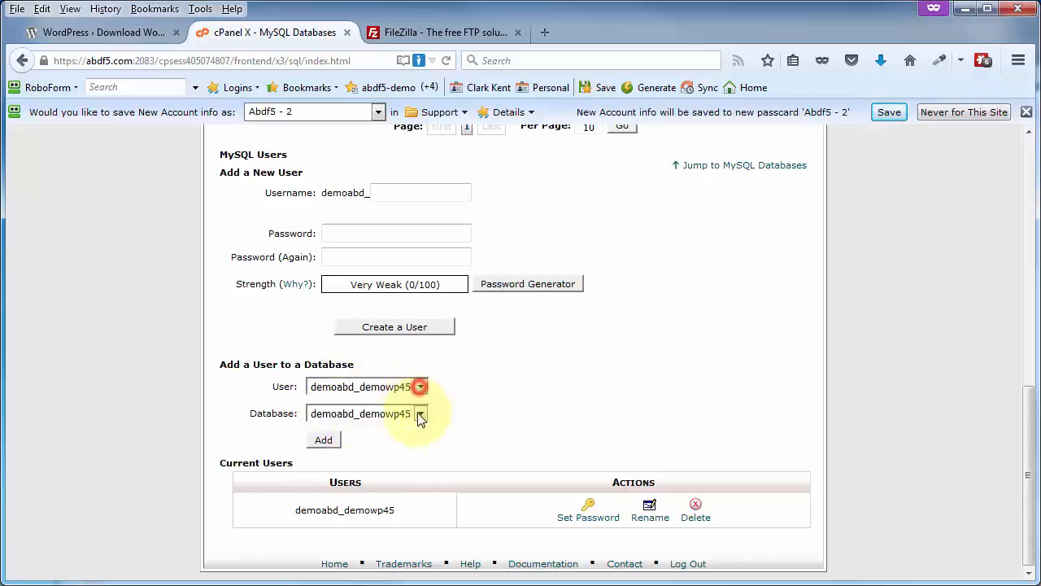
left_click(325, 441)
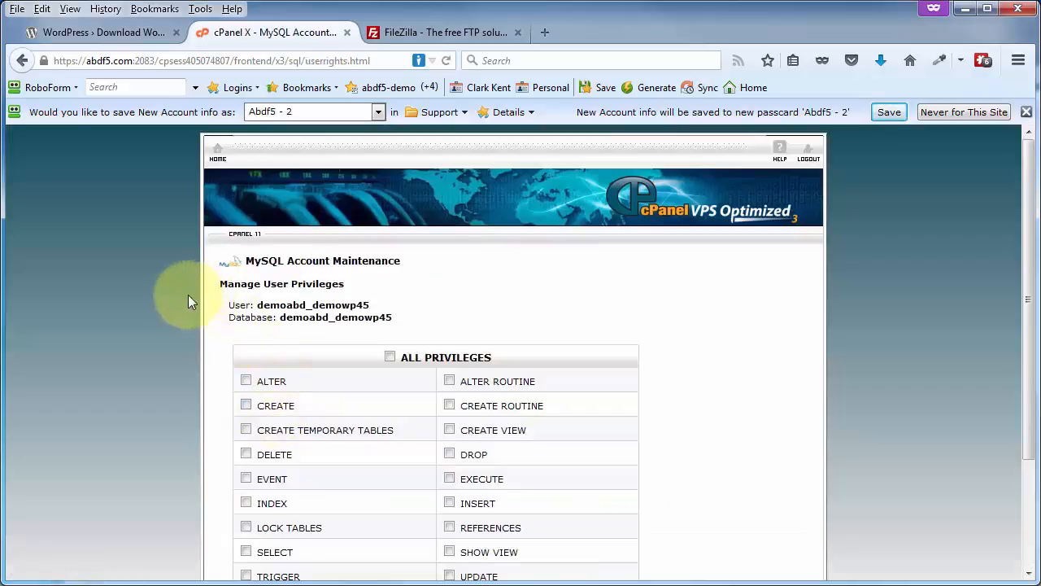
Grant the database user ALL PRIVILEGES on demoabd_demowp45 and apply the changes.
left_click(390, 357)
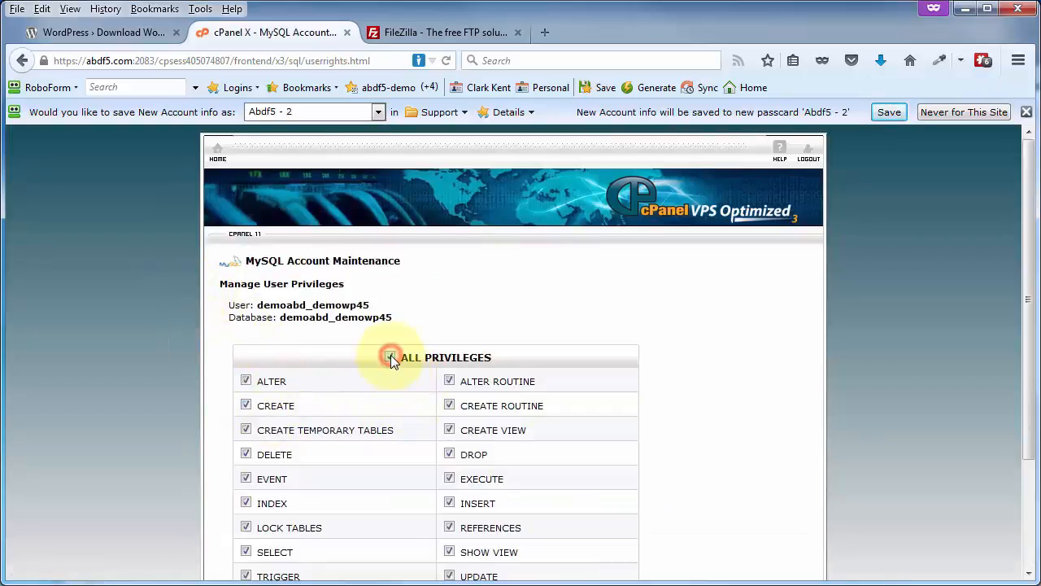
scroll(643, 342, "down", 3)
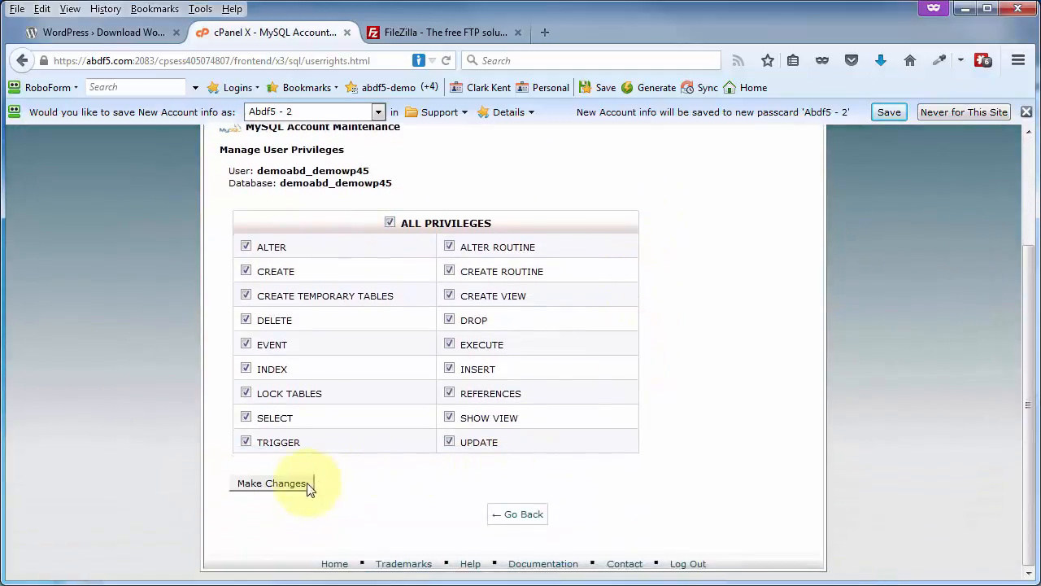
left_click(272, 483)
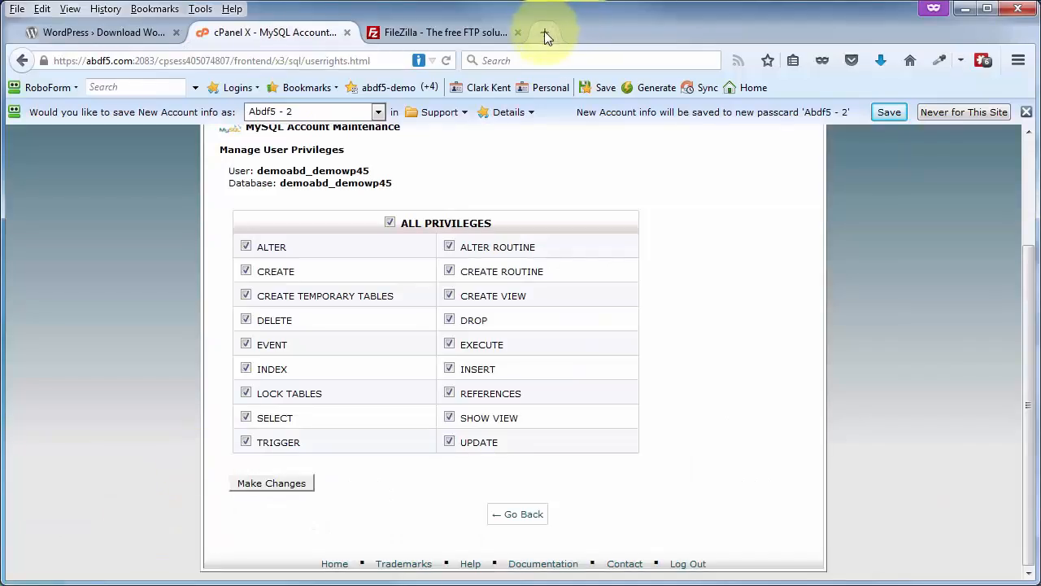
left_click(542, 32)
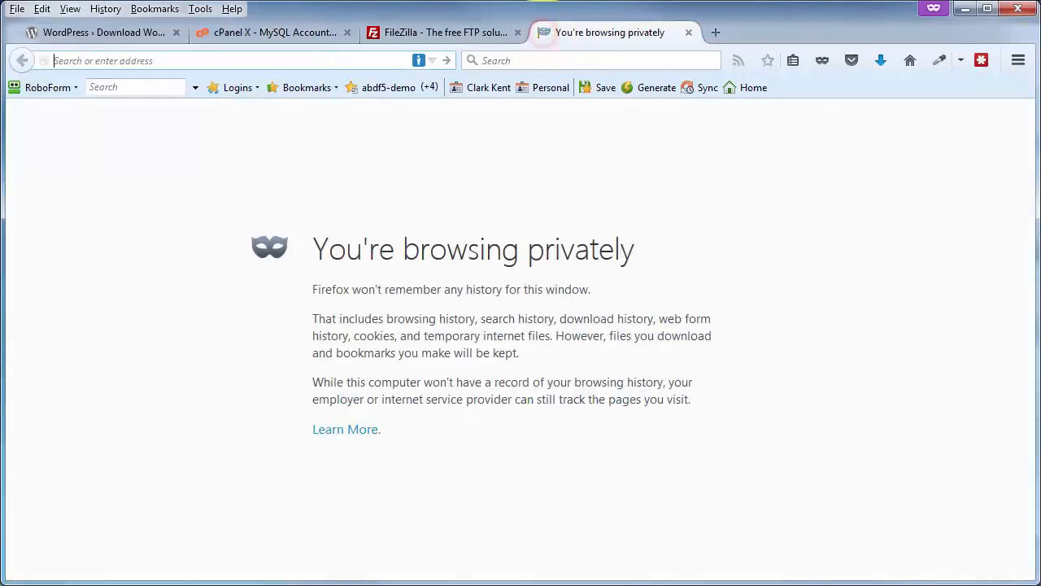
left_click_drag(1040, 28, 366, 29)
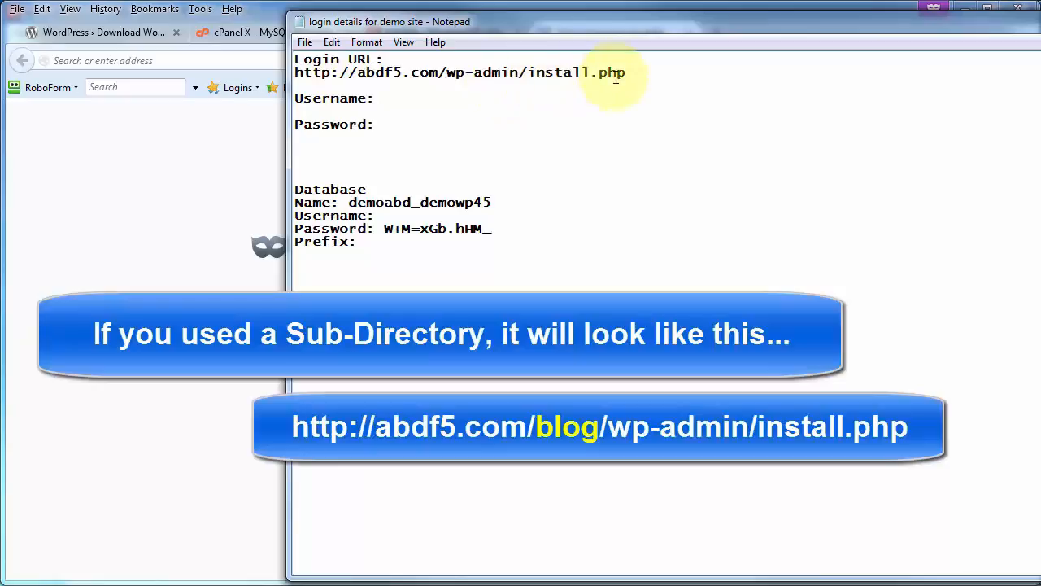
left_click_drag(628, 73, 296, 72)
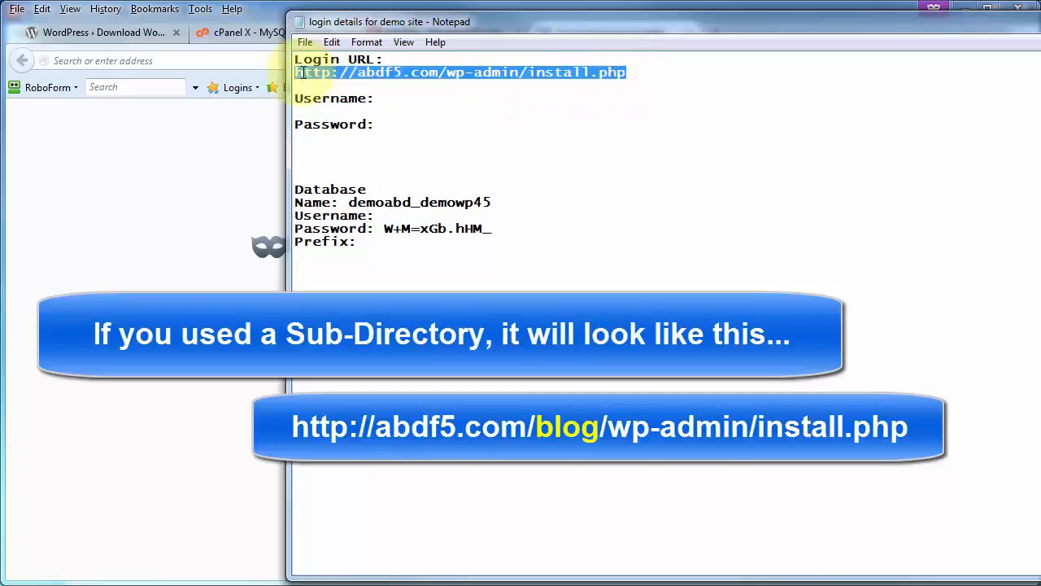
right_click(302, 73)
left_click(367, 128)
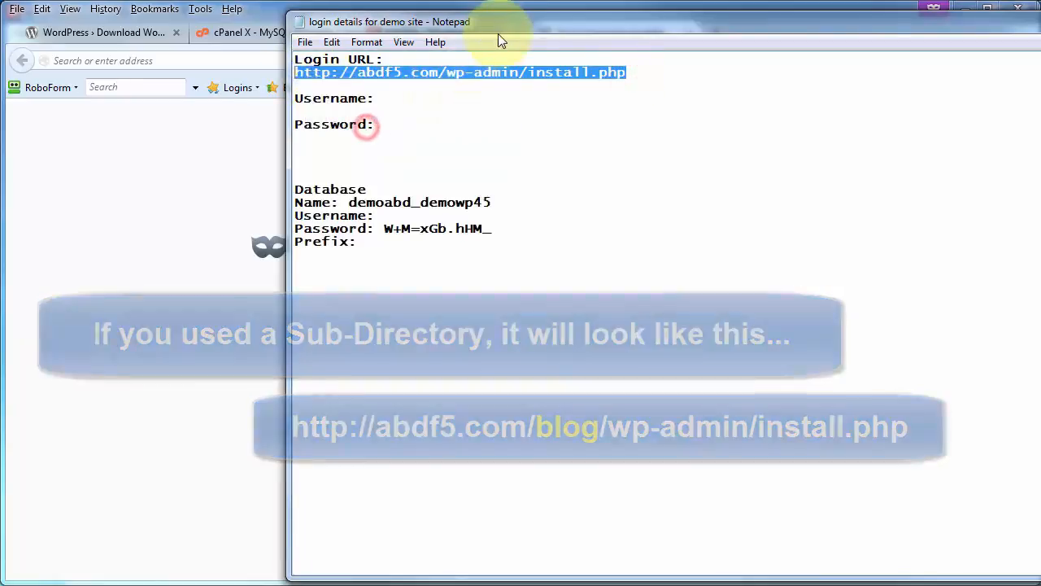
left_click_drag(514, 20, 1040, 19)
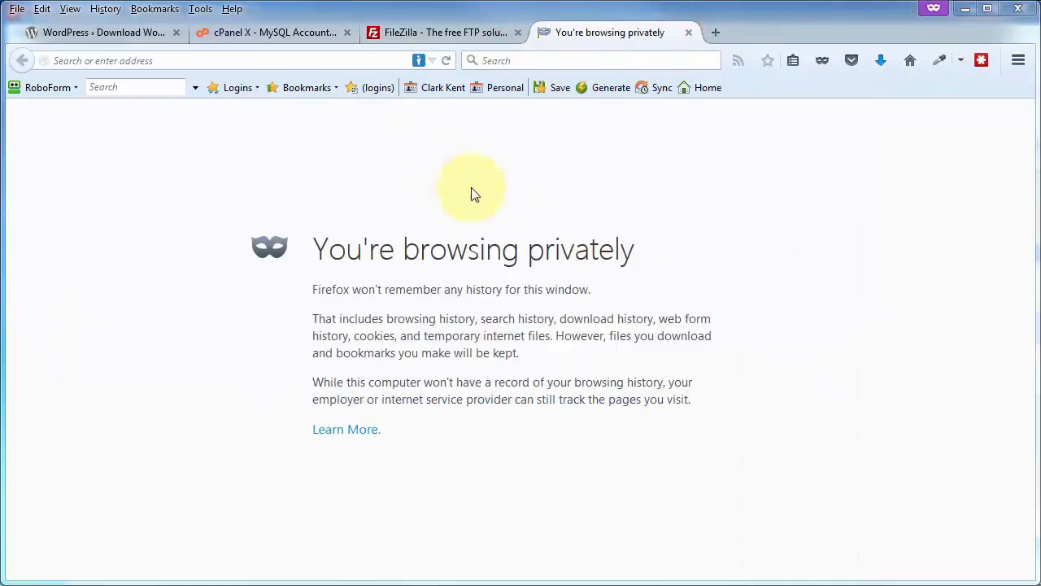
left_click(314, 58)
key("ctrl+v")
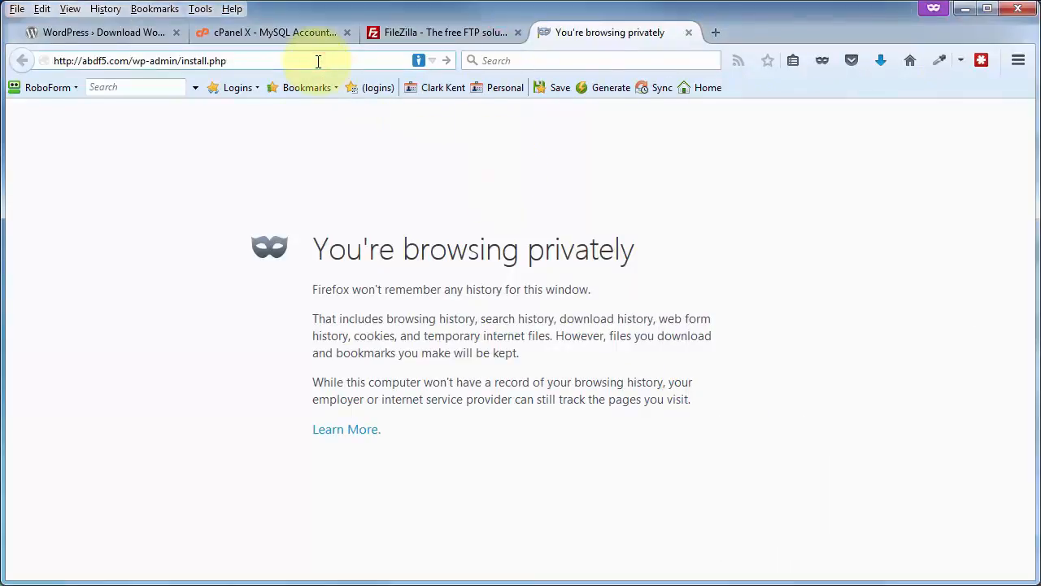
key("Return")
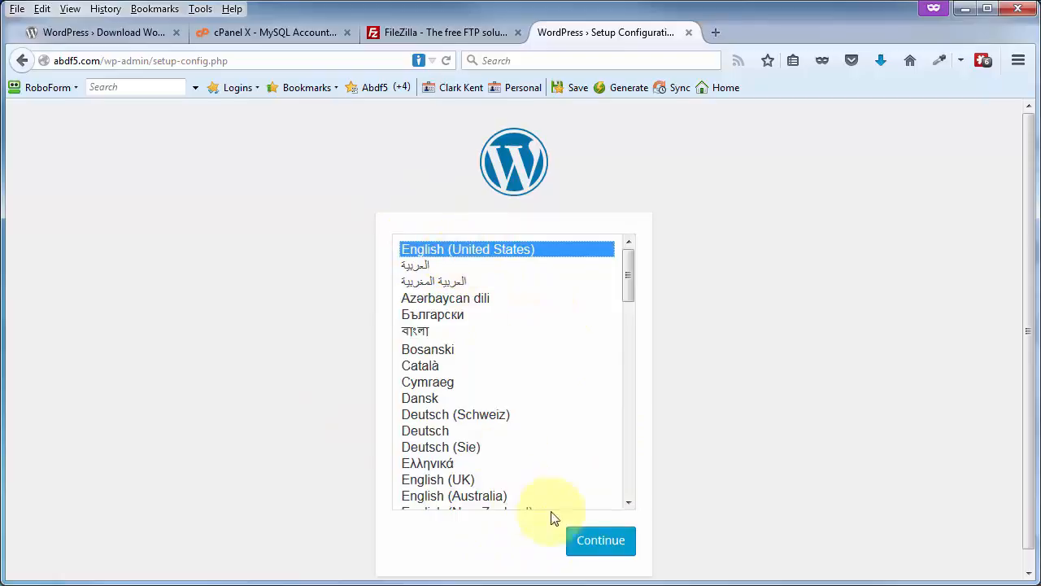
Continue the WordPress setup in English (United States), check the database notes in Notepad, and proceed to the database connection form.
left_click(603, 542)
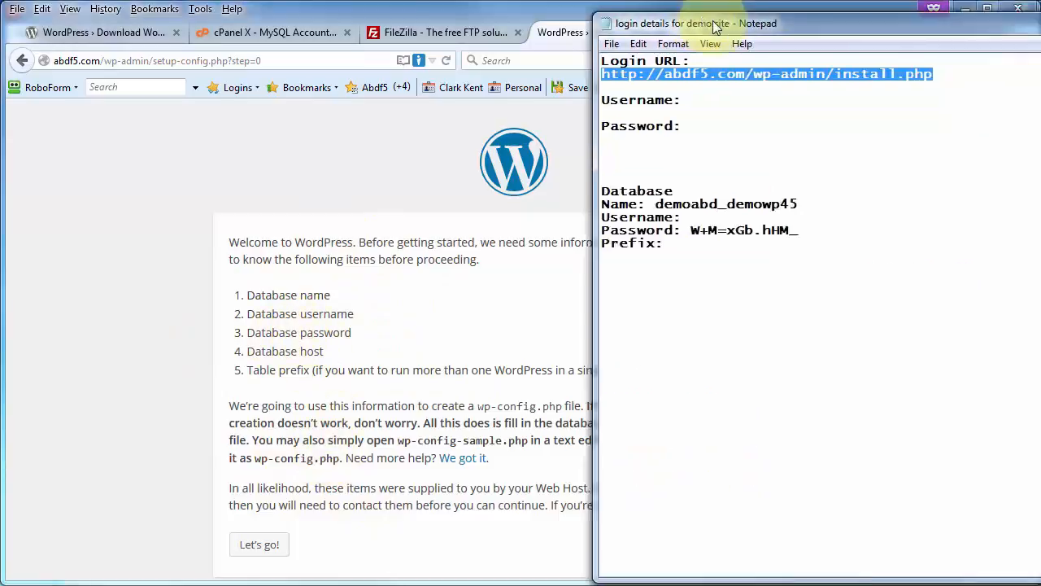
key("alt+Tab")
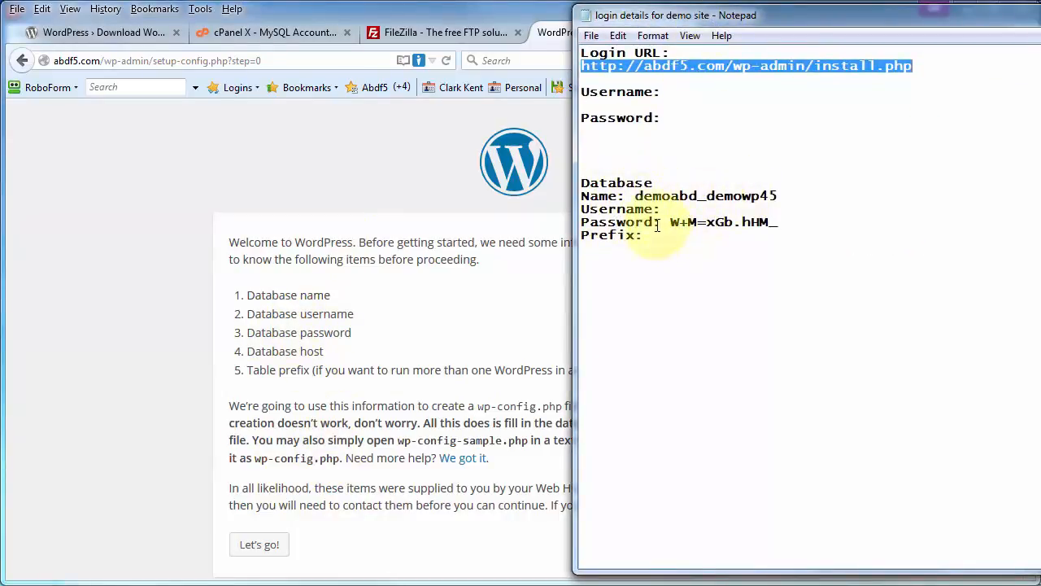
key("alt+Tab")
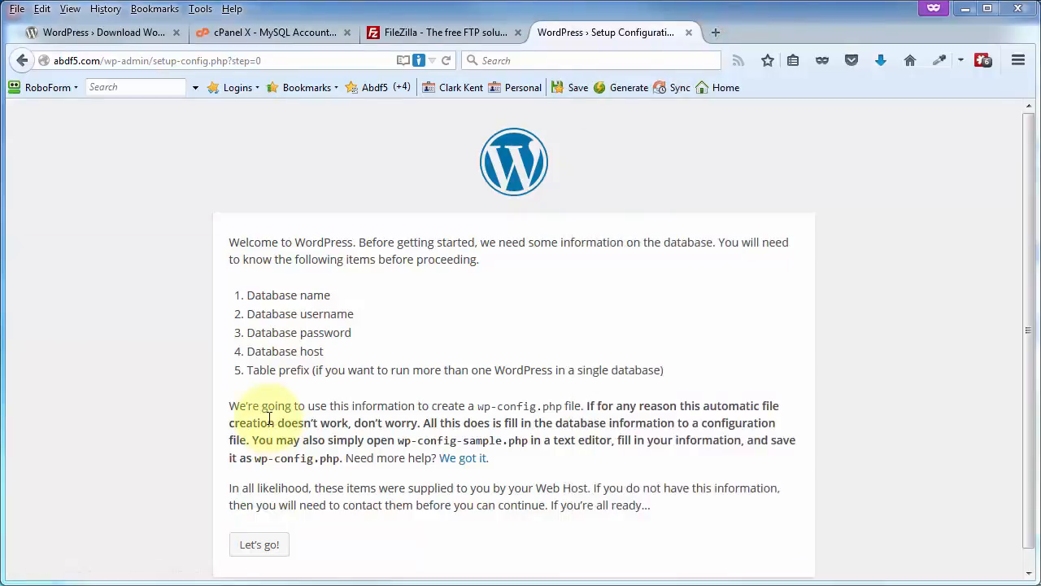
left_click(259, 545)
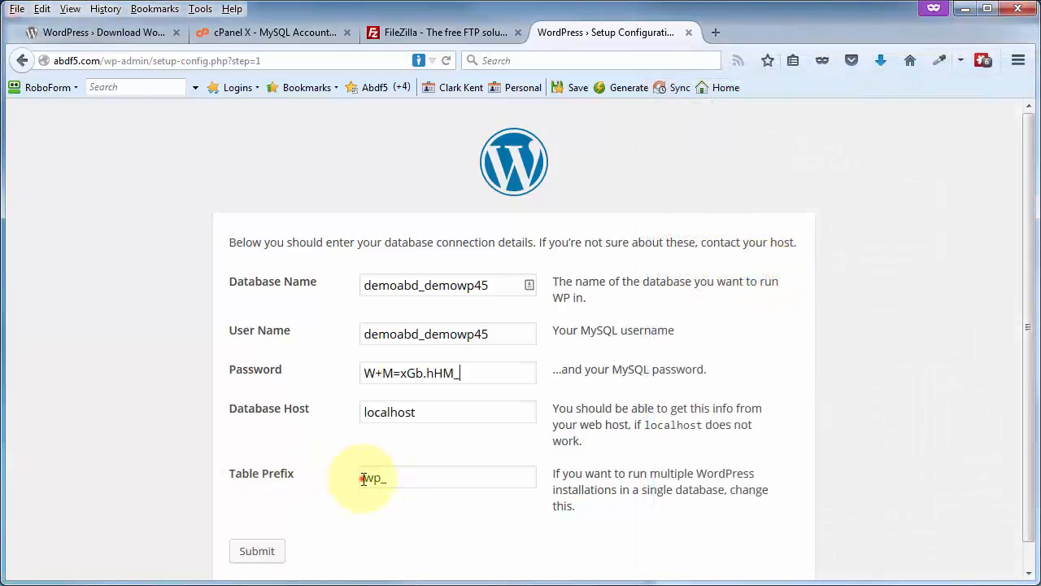
Set the table prefix to wdpr_ and submit the database connection details.
double_click(363, 478)
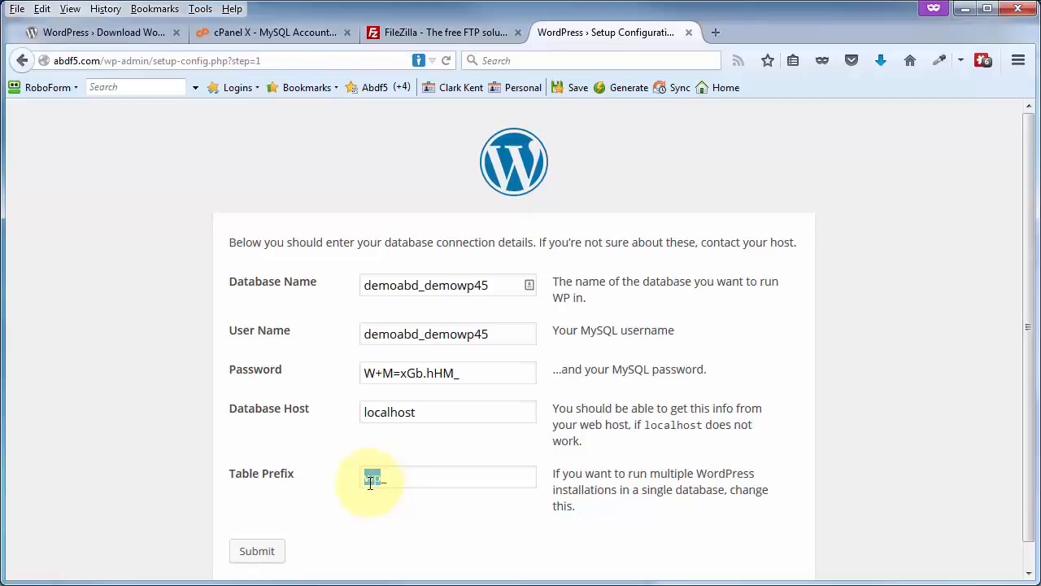
type("wdpr_")
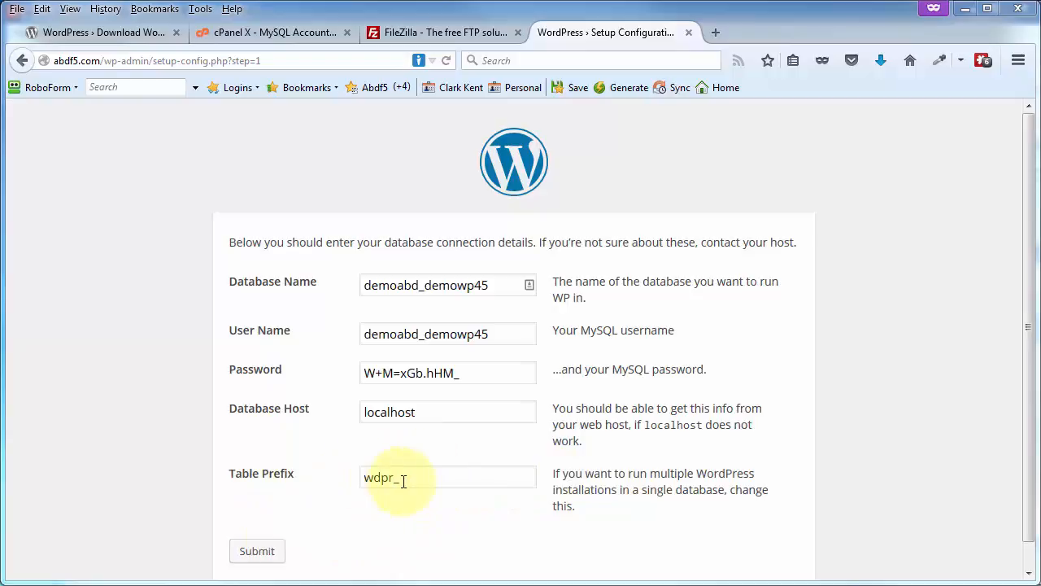
left_click(257, 553)
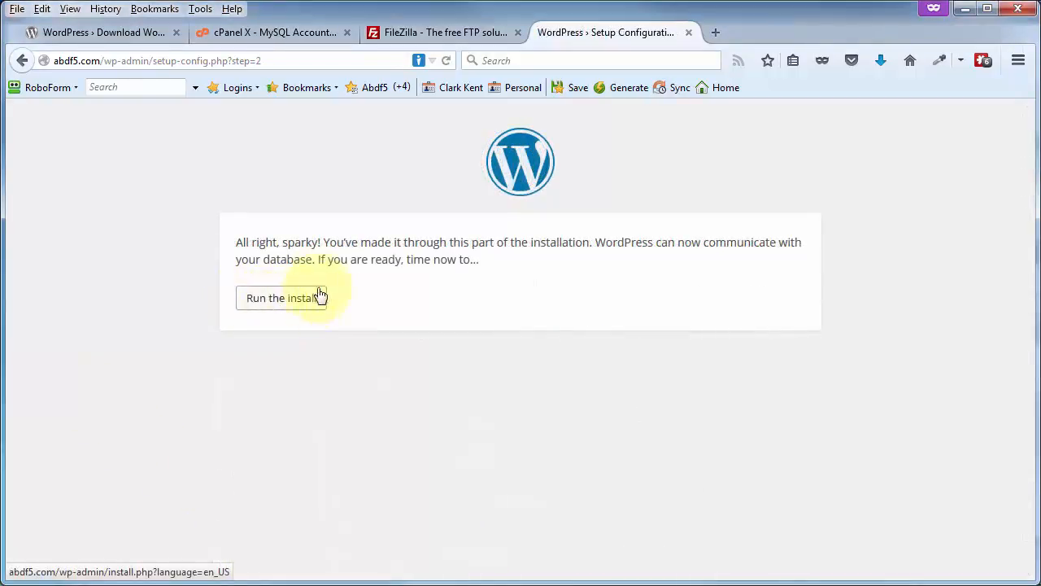
Run the install with site title My Demo Site, the admin username and e-mail, and search engine indexing disallowed, recording the username and password in Notepad.
left_click(262, 307)
scroll(268, 319, "down", 2)
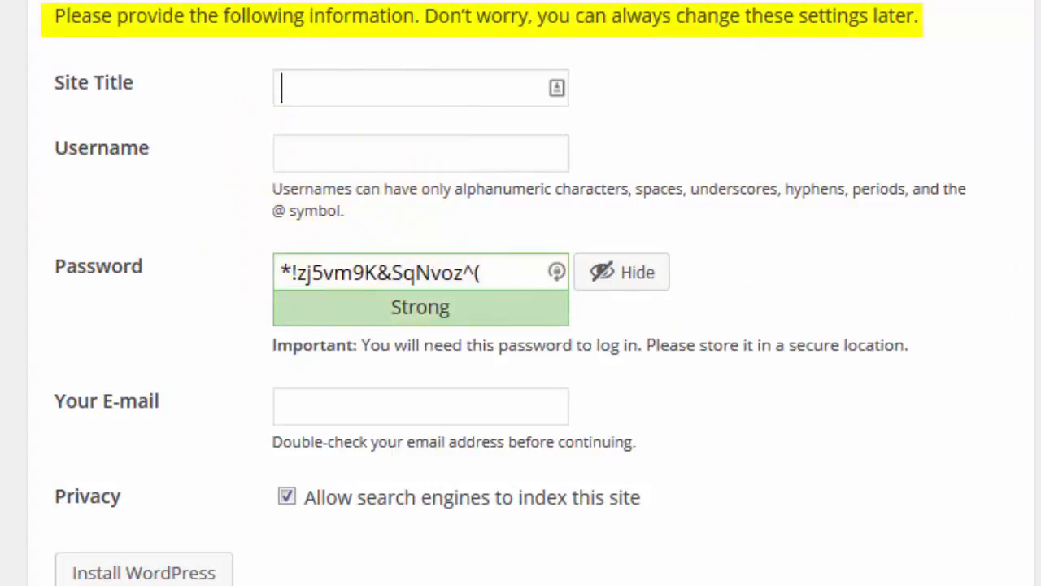
key("alt+Tab")
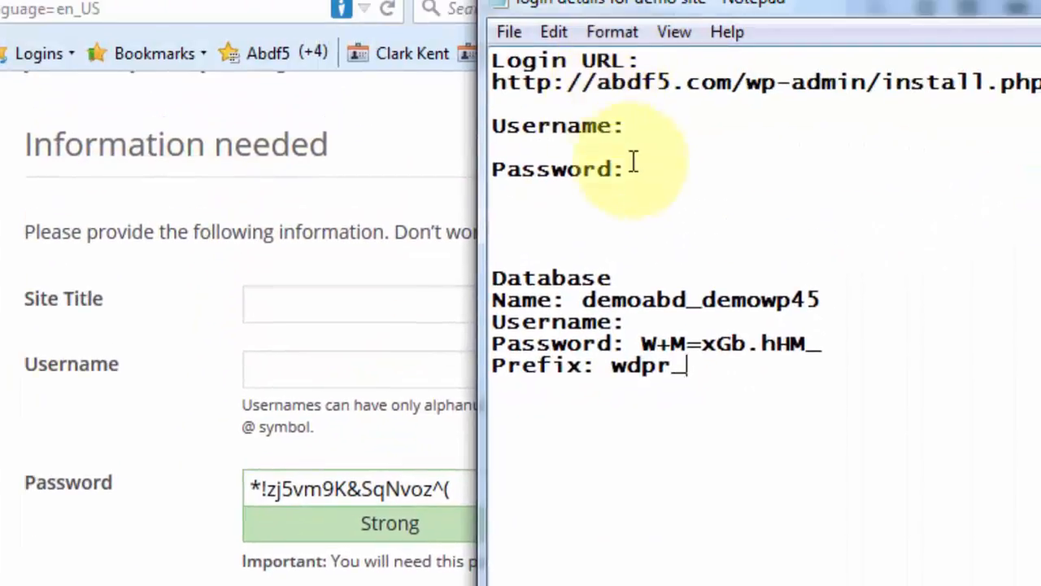
left_click_drag(828, 7, 1040, 20)
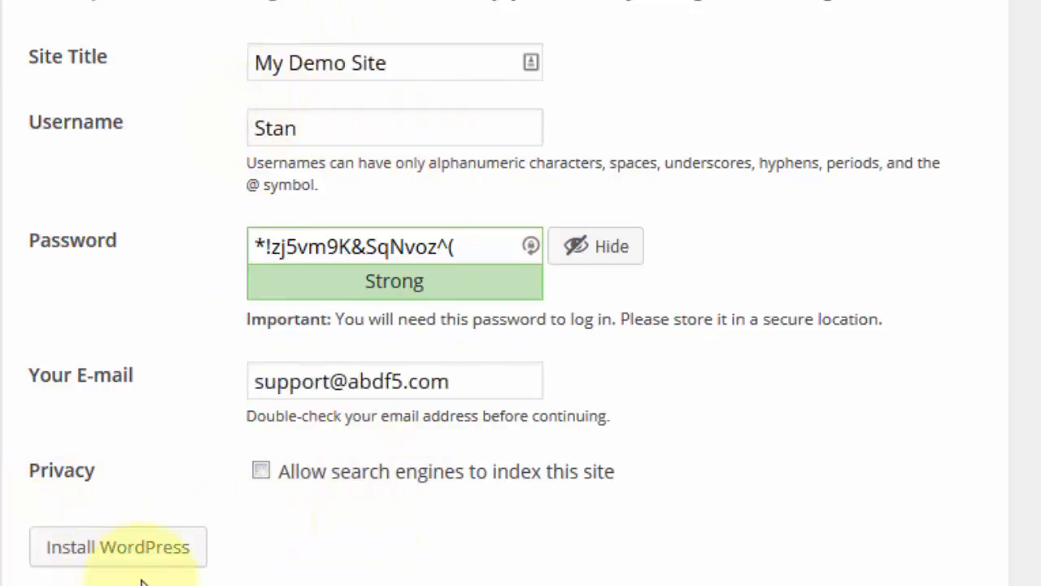
left_click(111, 563)
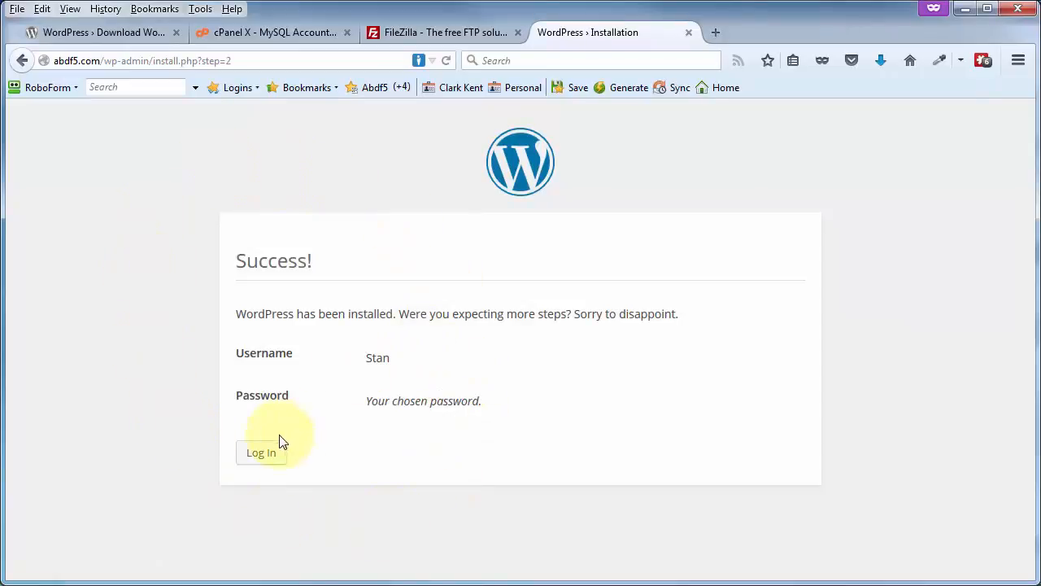
Log in to the new site with the admin password copied from the Notepad login details, dismissing the offer to save the login.
left_click(261, 453)
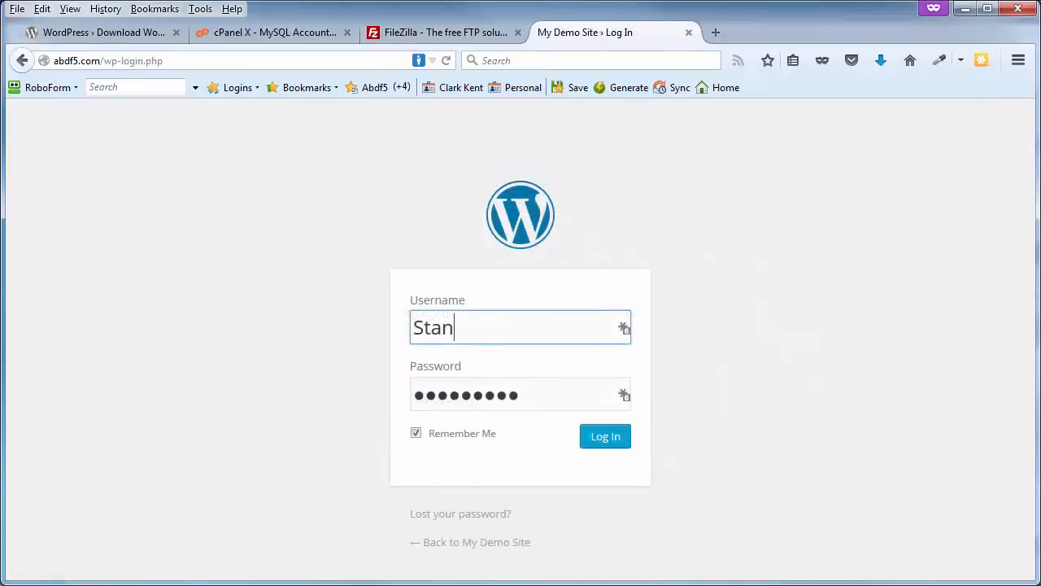
key("alt+Tab")
left_click_drag(689, 35, 684, 35)
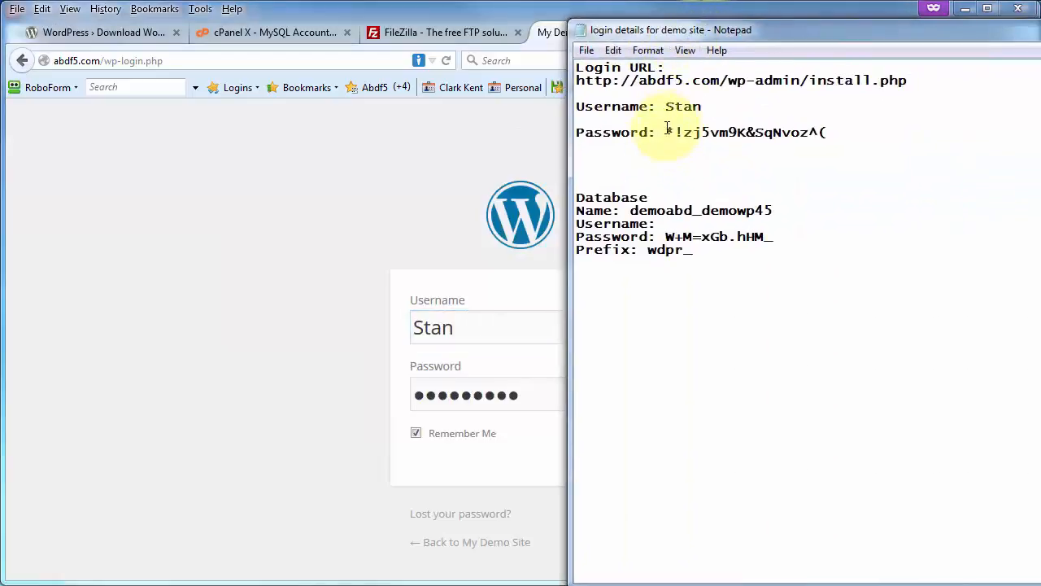
left_click_drag(663, 133, 837, 137)
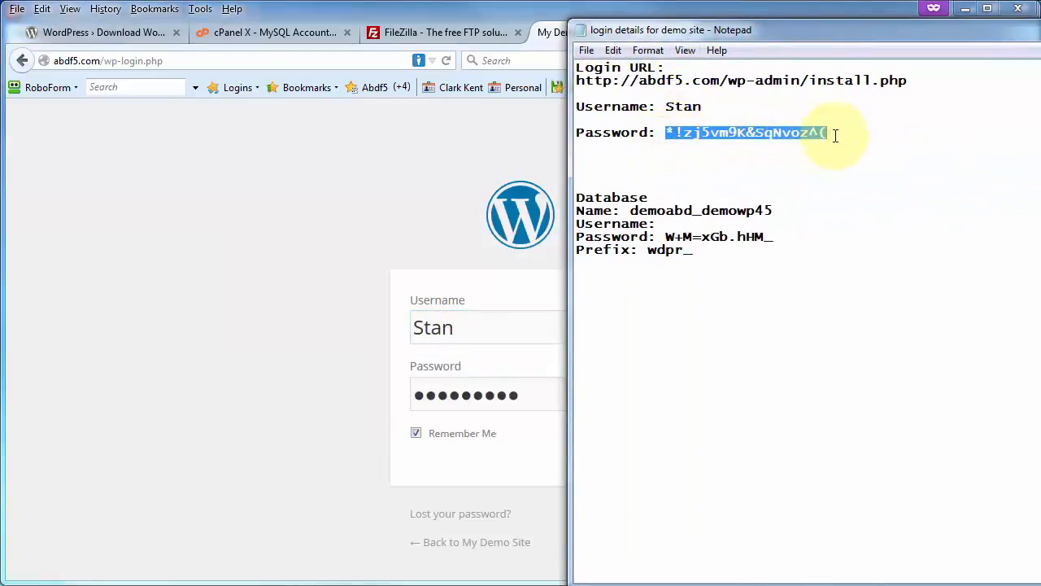
right_click(792, 130)
left_click(841, 185)
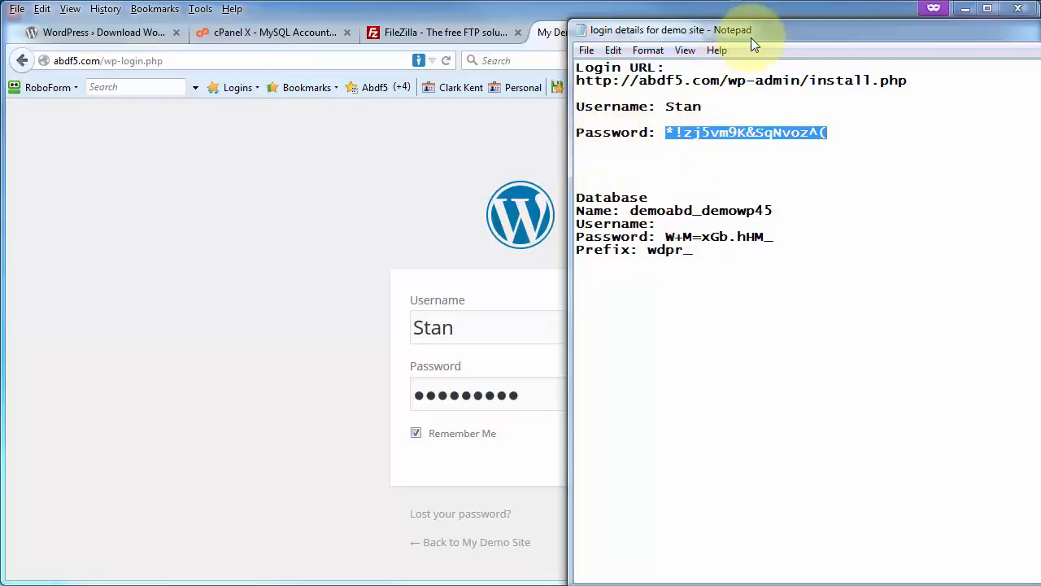
left_click_drag(765, 32, 994, 32)
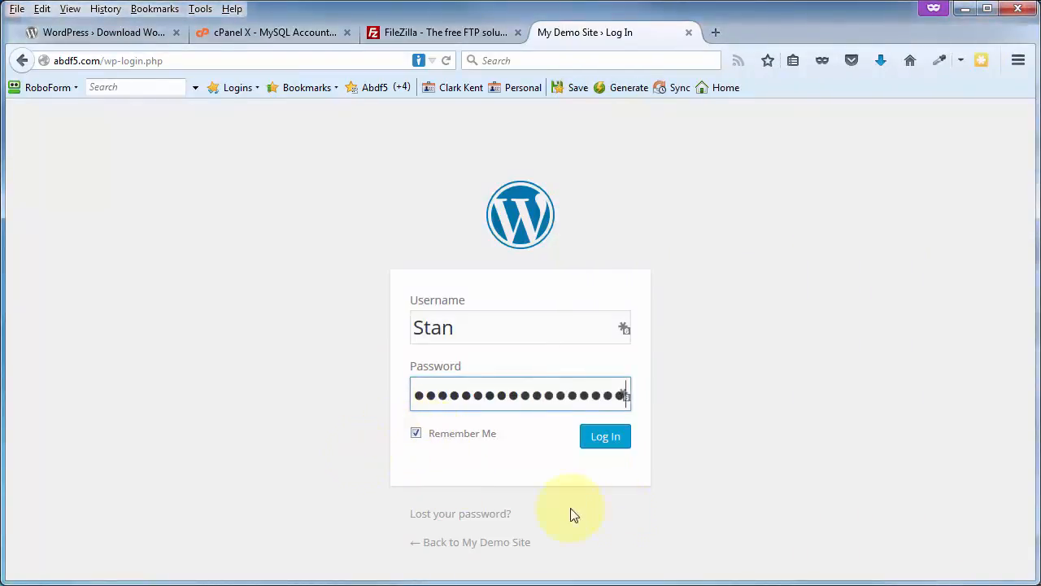
left_click(602, 439)
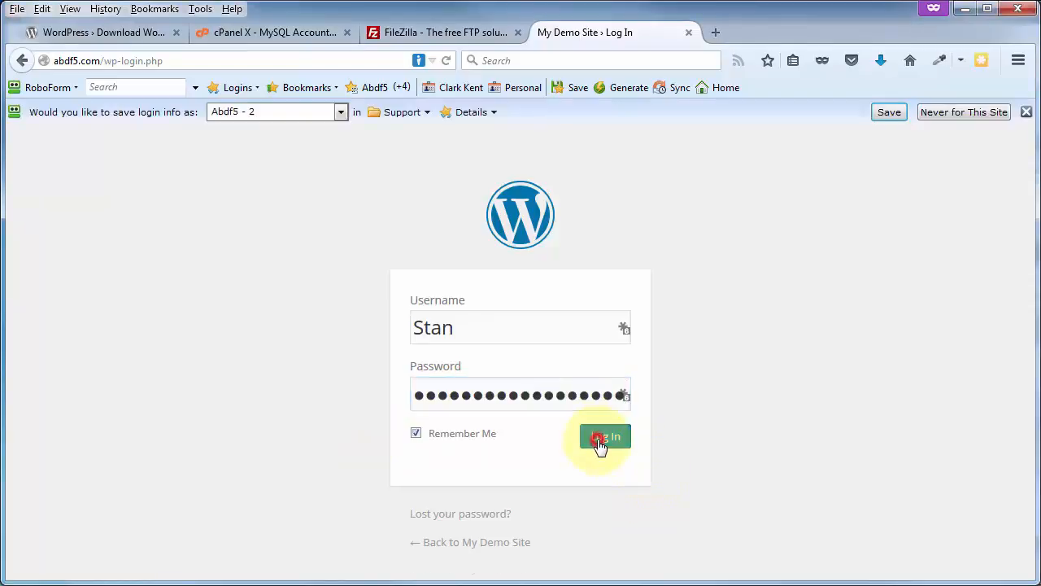
left_click(1018, 110)
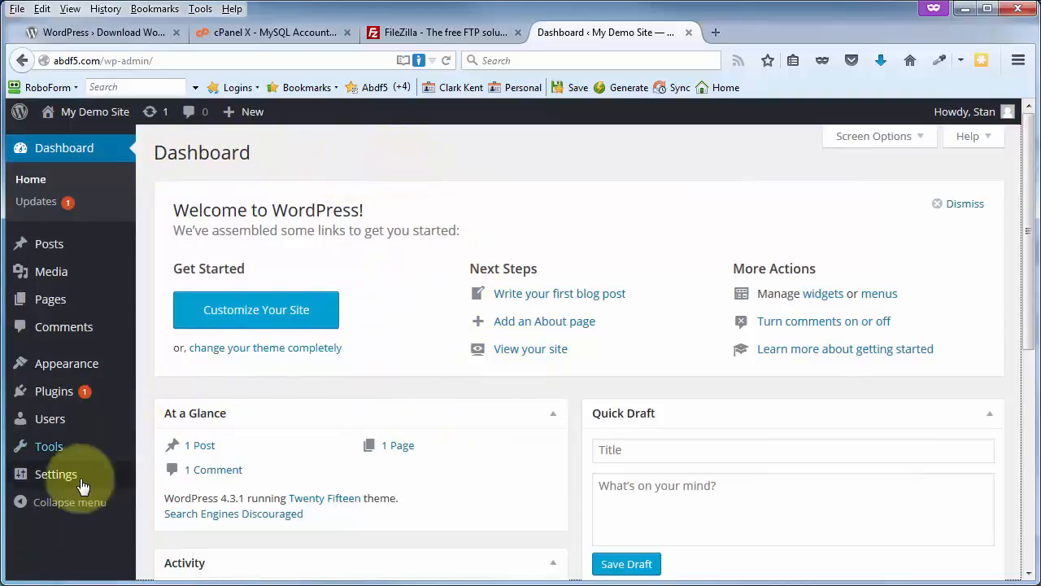
In the Reading settings, turn off Discourage search engines from indexing this site and turn it back on without saving.
mouse_move(65, 474)
left_click(167, 465)
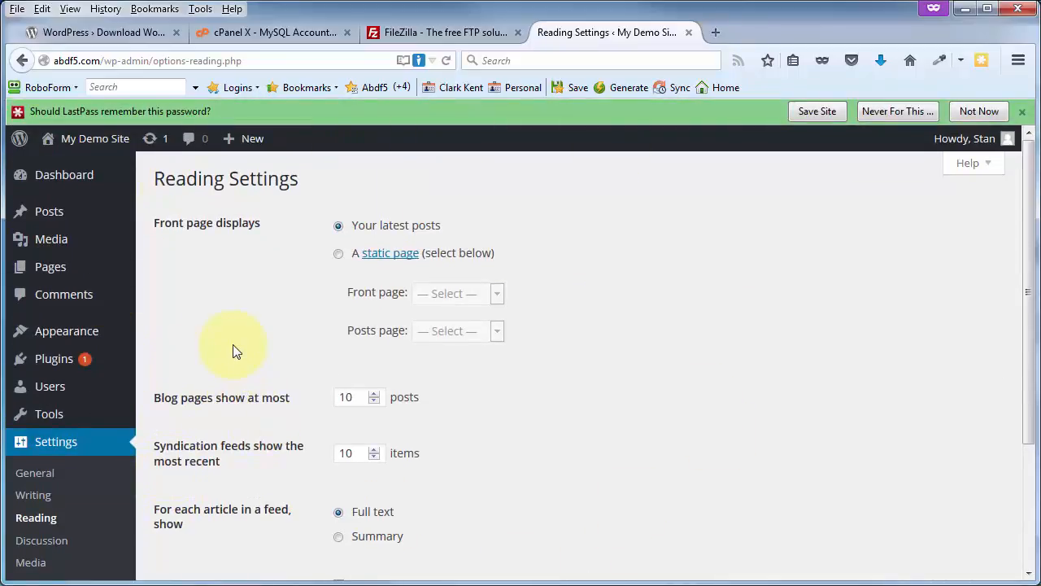
scroll(284, 390, "down", 4)
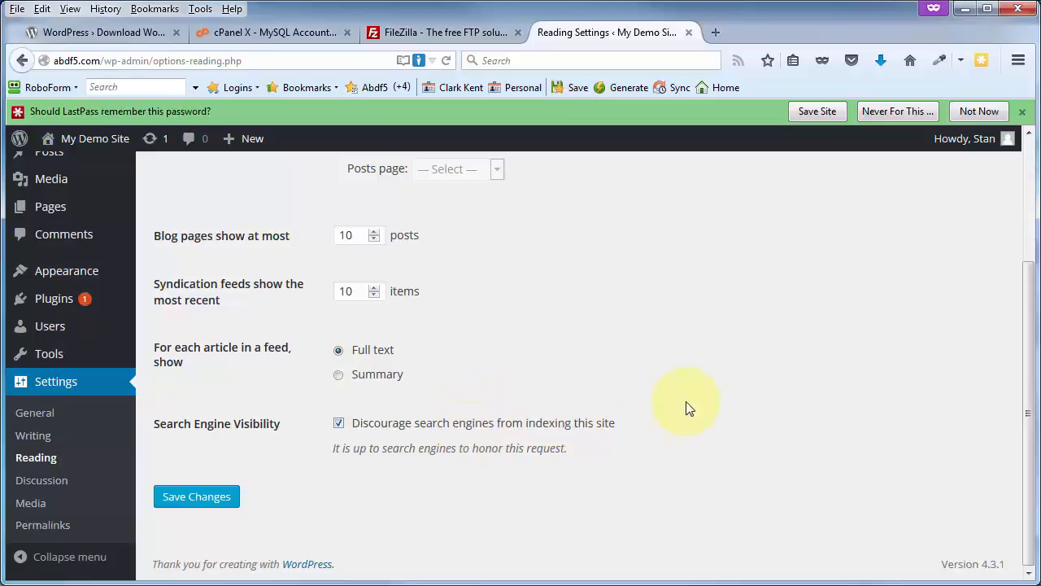
left_click(338, 423)
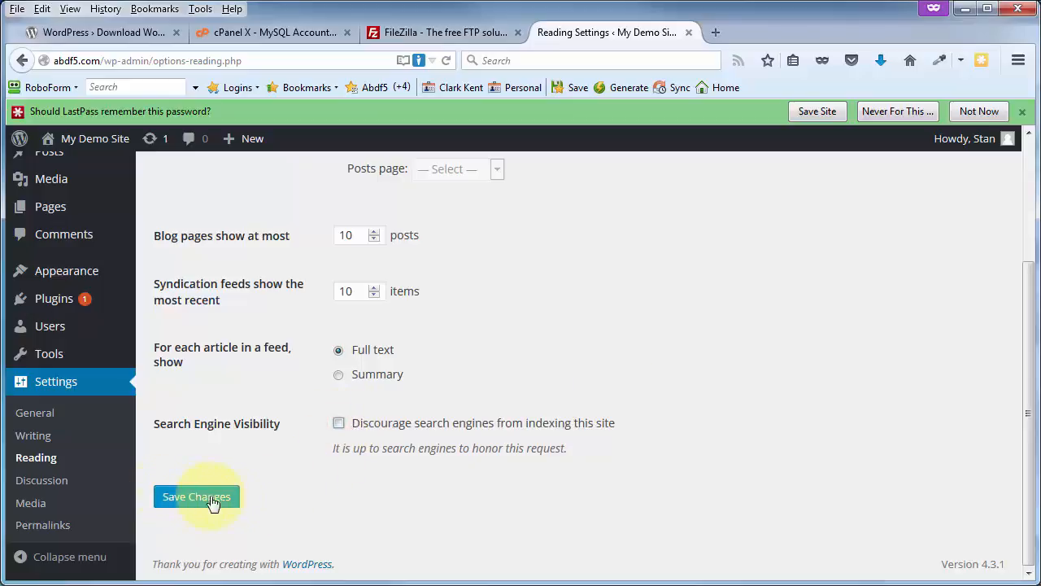
left_click(339, 423)
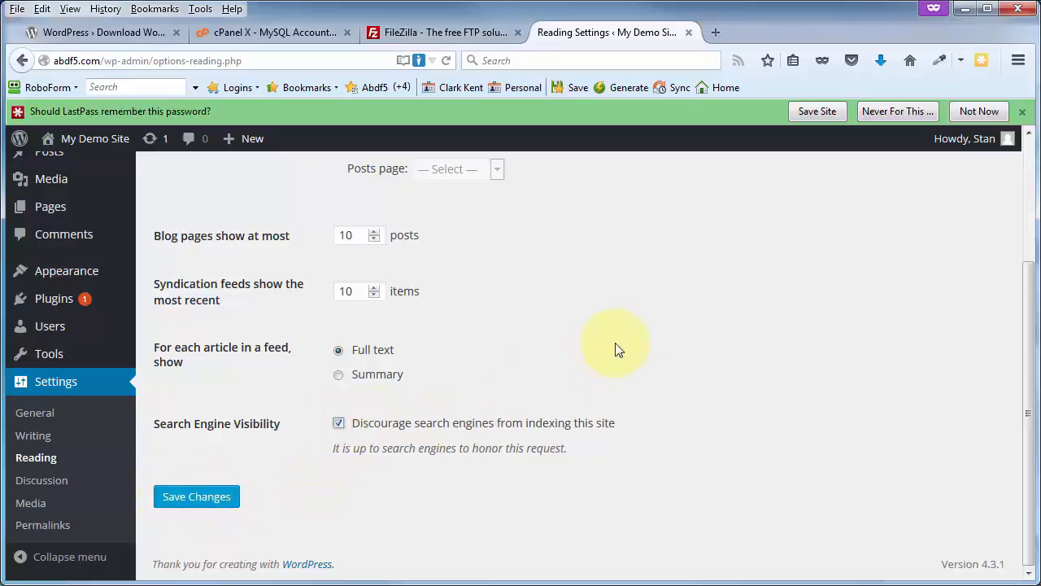